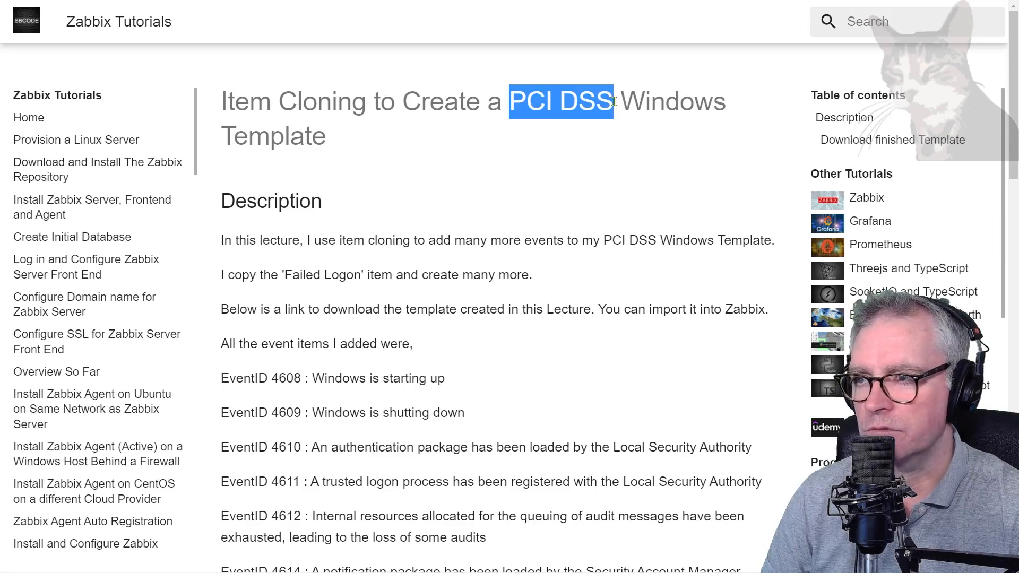
# Review the tutorial page's description and its list of Windows event IDs for the PCI DSS template.
pyautogui.doubleClick(256, 380)
pyautogui.click(385, 383)
pyautogui.scroll(-9, 386, 385)
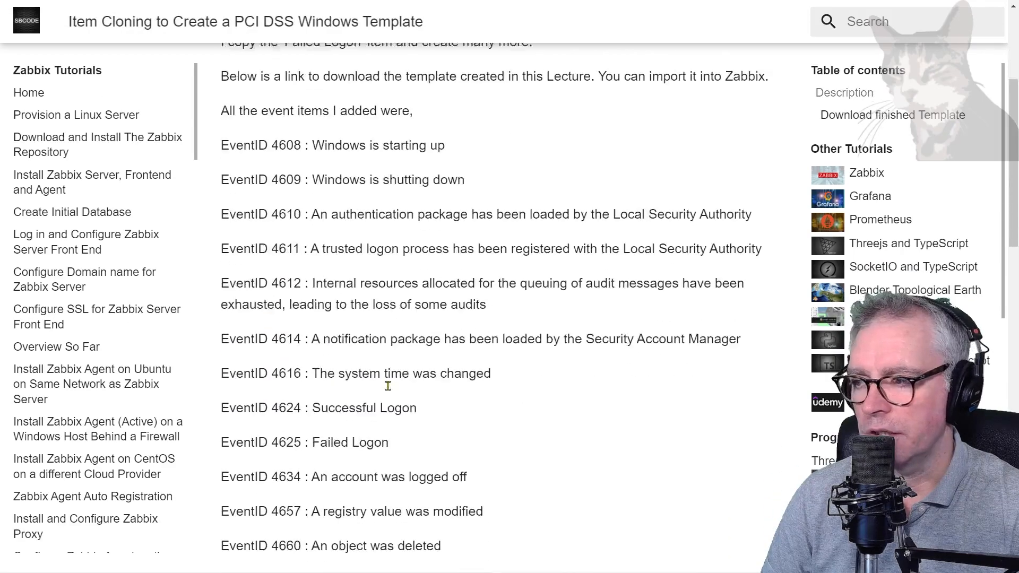
pyautogui.scroll(9, 383, 391)
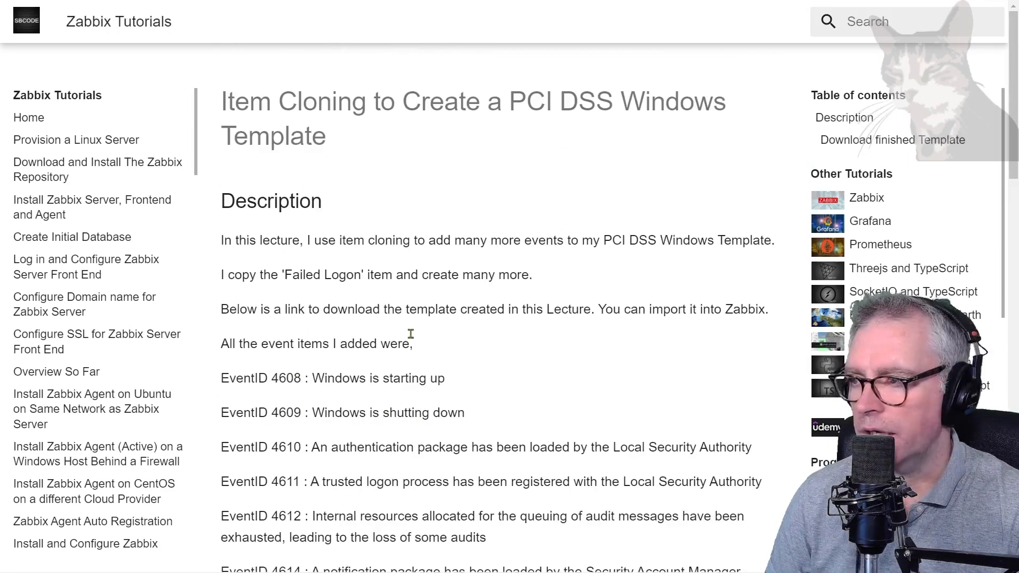
pyautogui.doubleClick(377, 236)
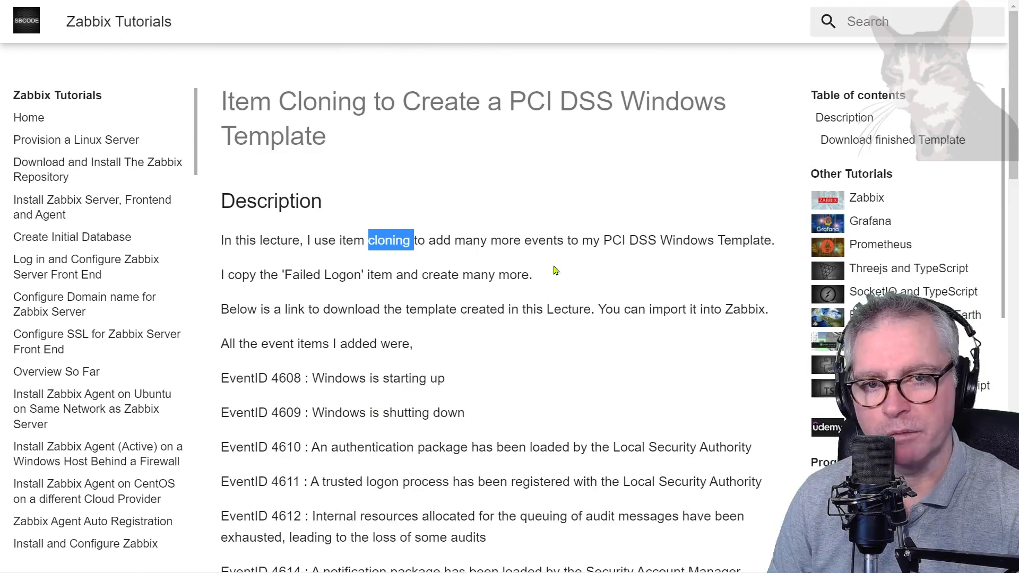
pyautogui.click(590, 273)
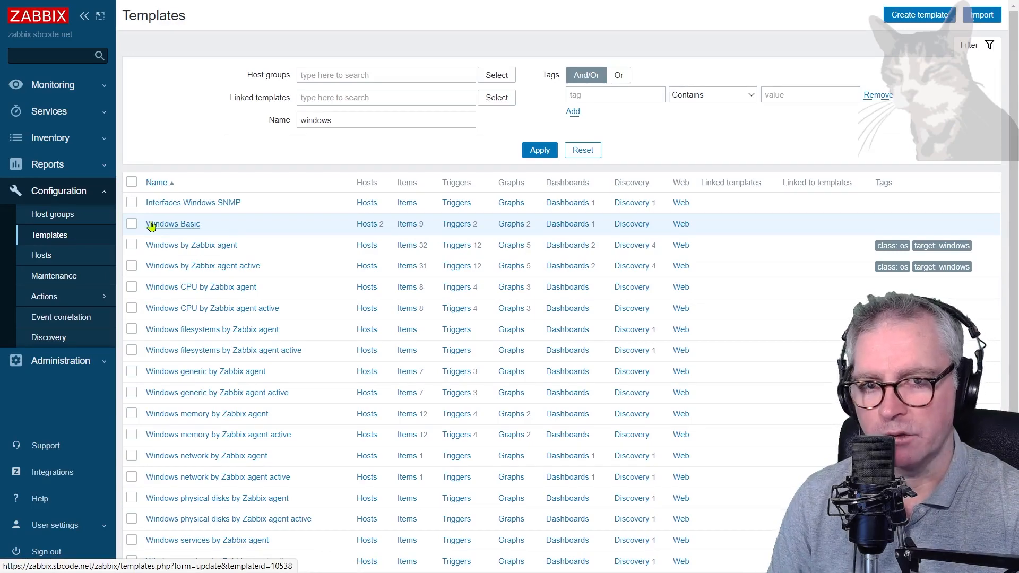
# Create a new template named PCI DSS Windows in the Templates/Modules group.
pyautogui.click(914, 16)
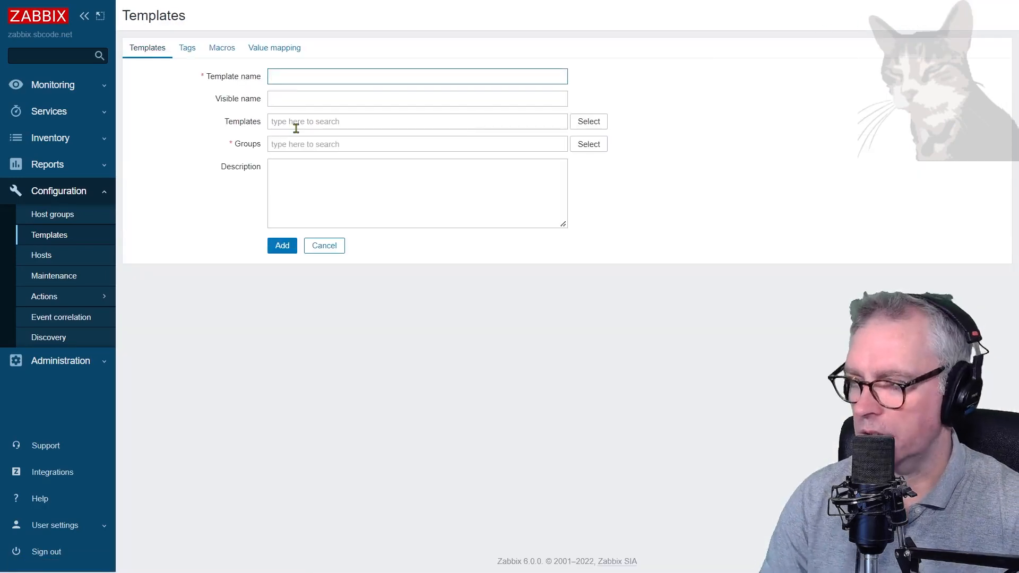
pyautogui.write('PCI DSS Windows')
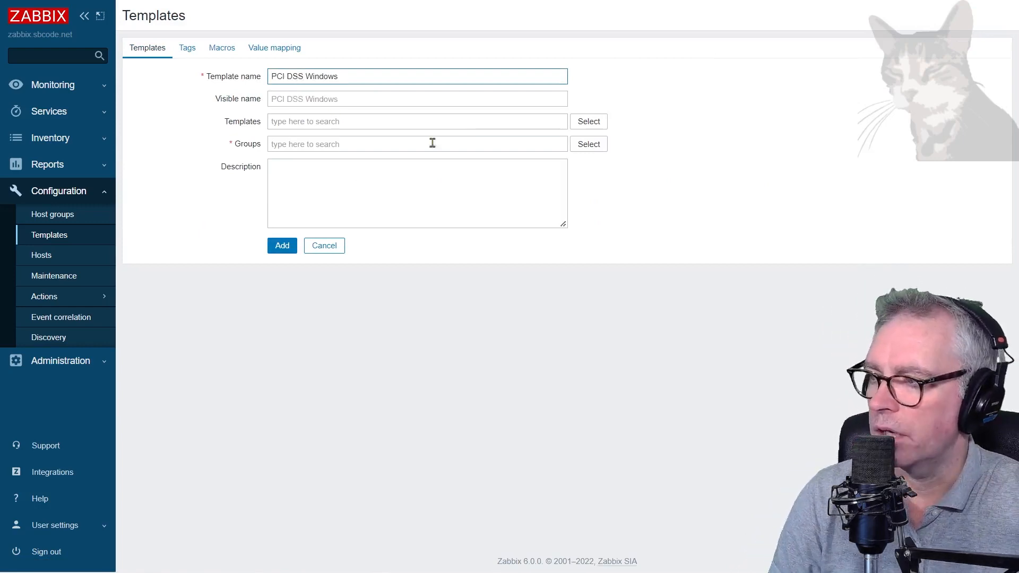
pyautogui.click(599, 148)
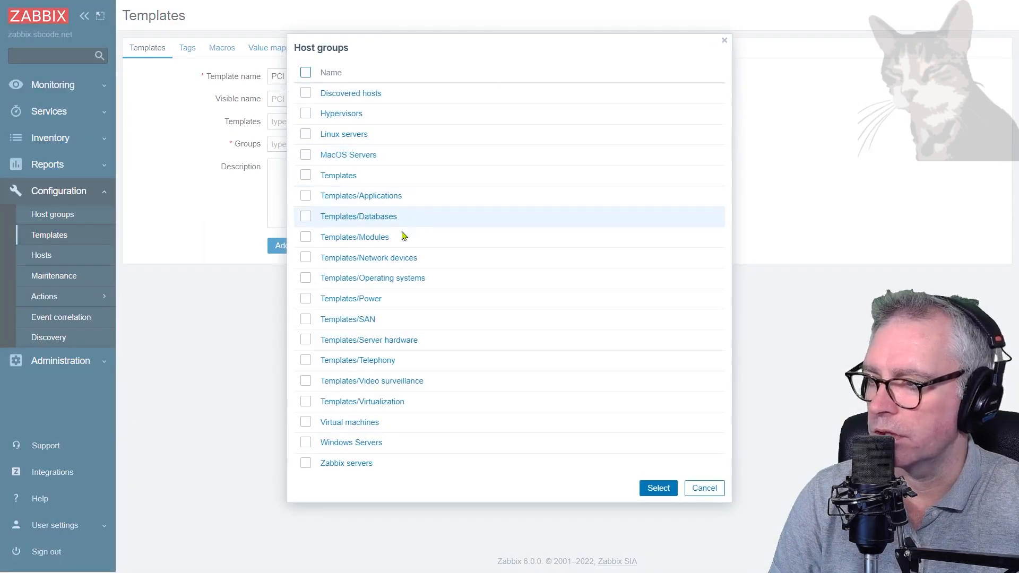
pyautogui.click(306, 238)
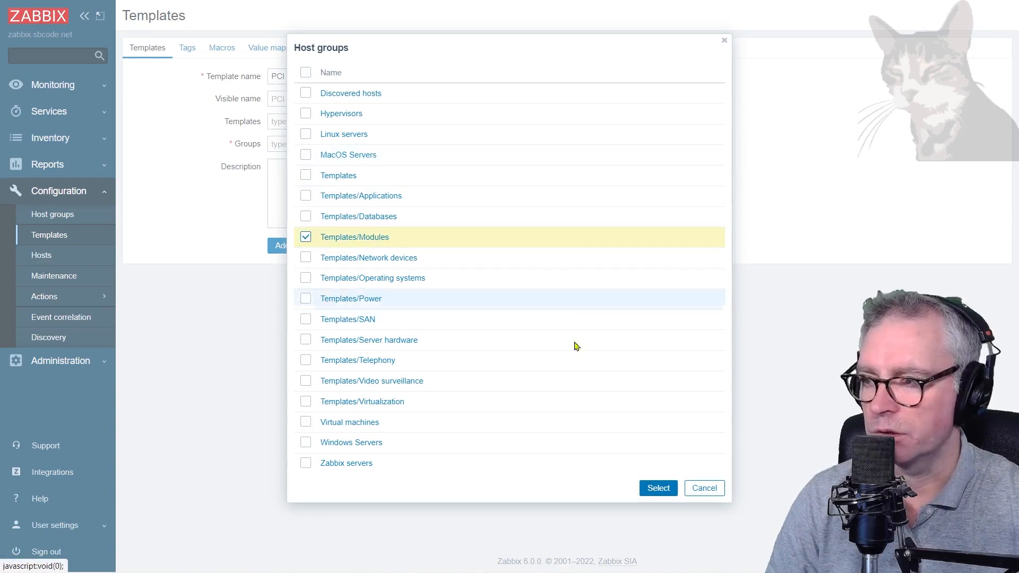
pyautogui.click(658, 489)
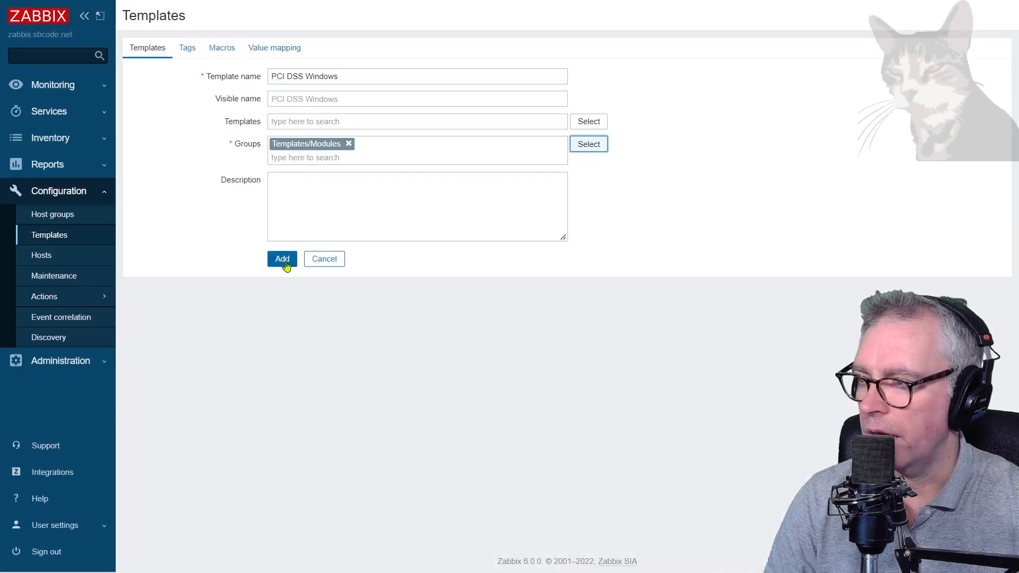
pyautogui.click(281, 258)
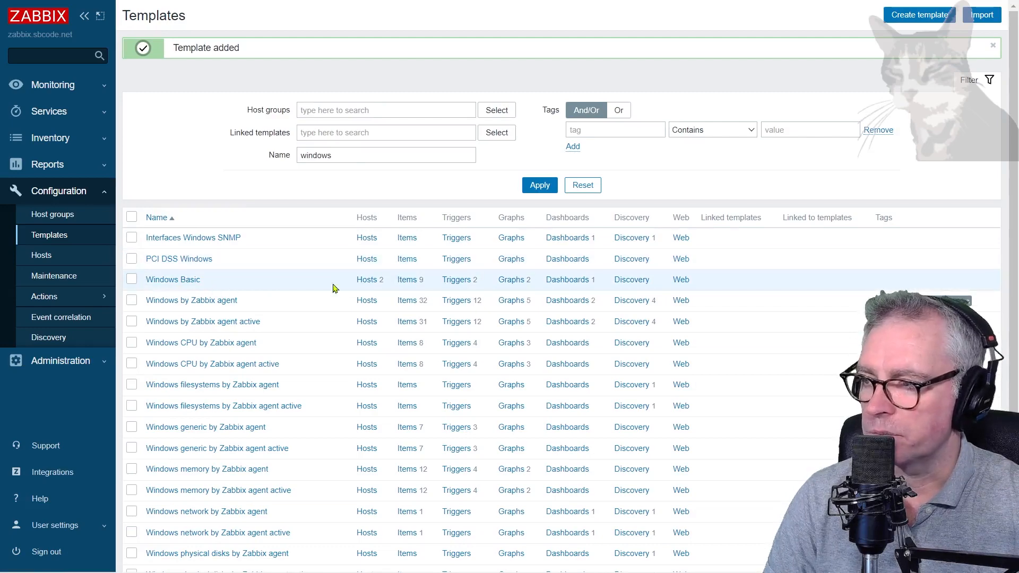
# Copy the Failed Logon item from the Windows Basic template to the PCI DSS Windows template in the Templates/Modules group.
pyautogui.click(403, 284)
pyautogui.scroll(-2, 417, 284)
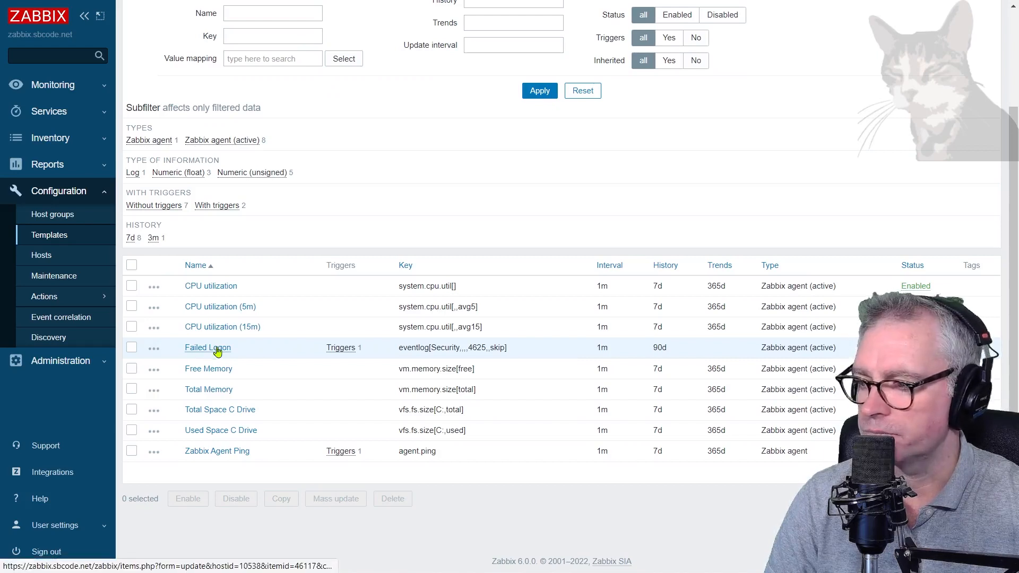
pyautogui.click(131, 347)
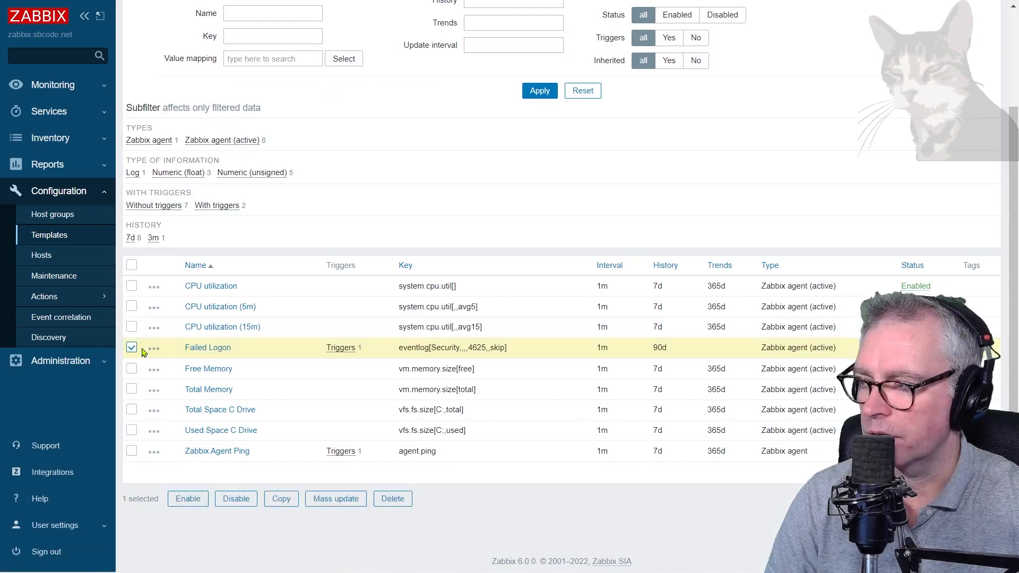
pyautogui.click(282, 499)
pyautogui.click(399, 78)
pyautogui.click(467, 100)
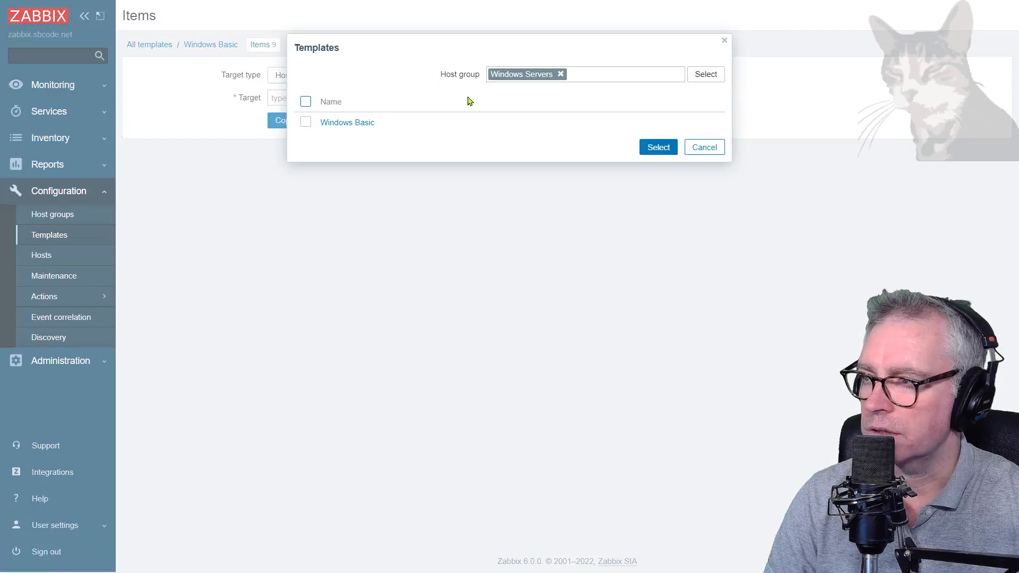
pyautogui.click(560, 74)
pyautogui.click(705, 74)
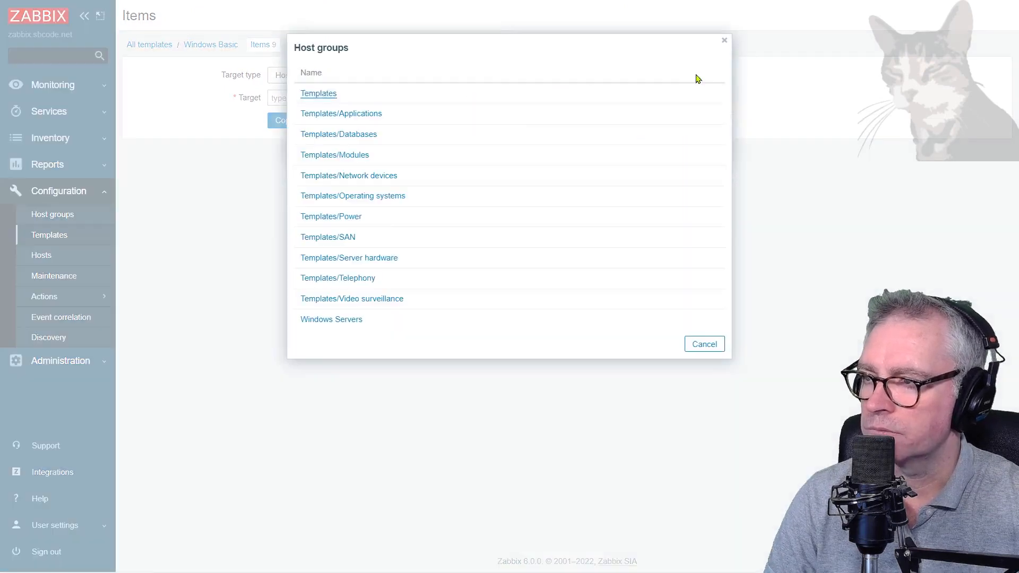
pyautogui.click(353, 156)
pyautogui.scroll(-12, 345, 313)
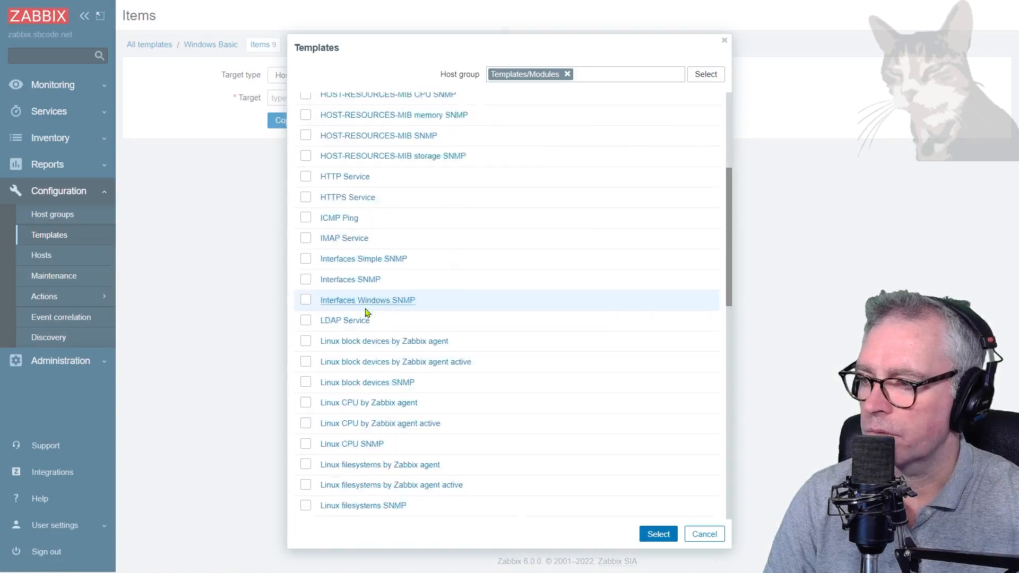
pyautogui.click(306, 240)
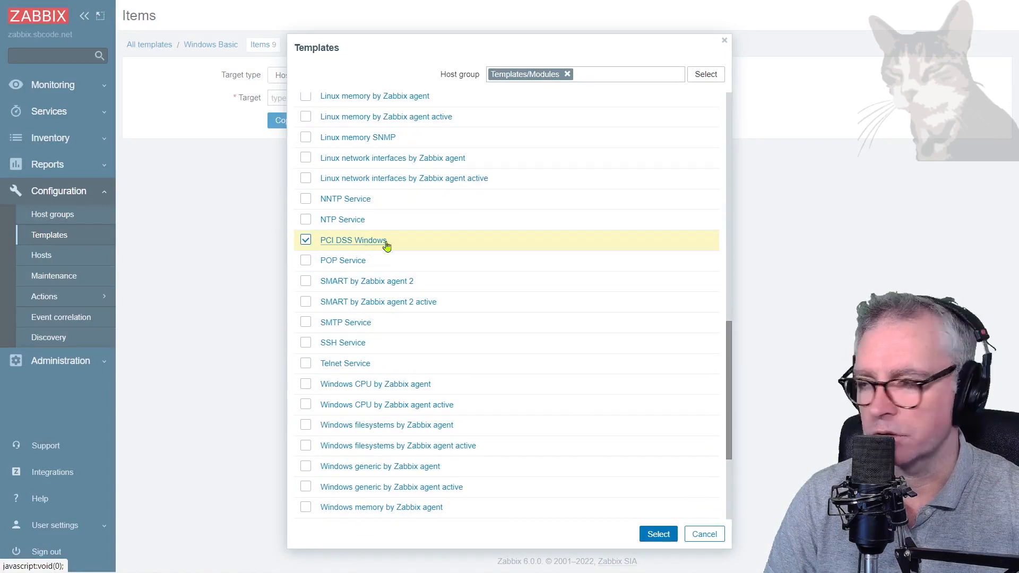
pyautogui.click(658, 534)
pyautogui.click(284, 134)
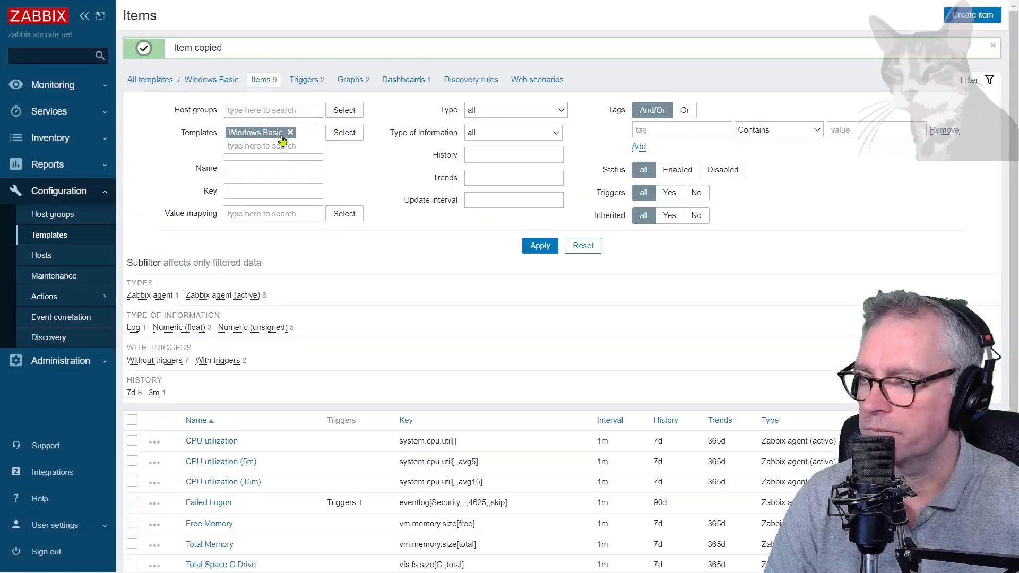
# Check the copied item in the PCI DSS Windows template's item list and return to the template list.
pyautogui.click(53, 238)
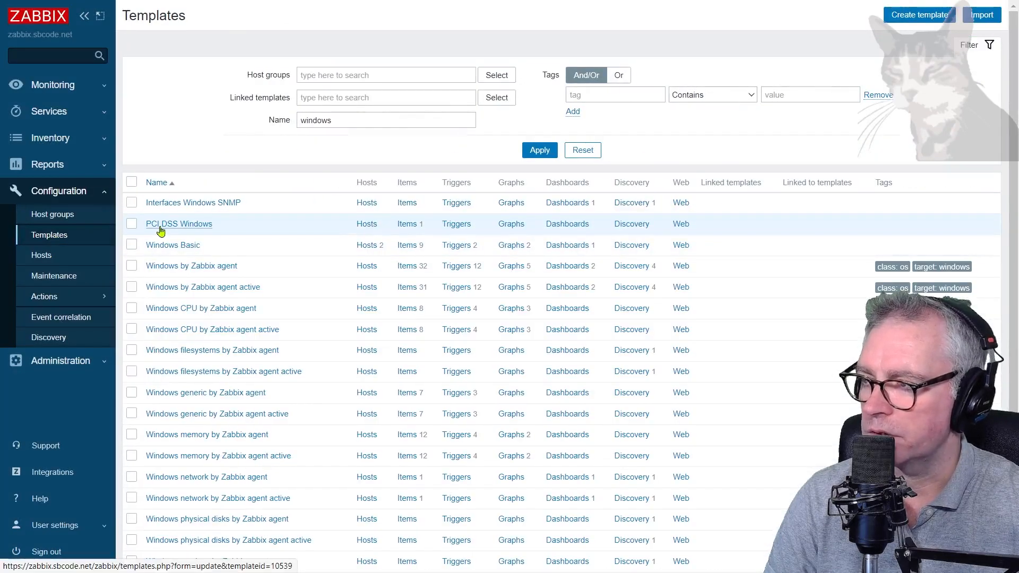
pyautogui.click(408, 225)
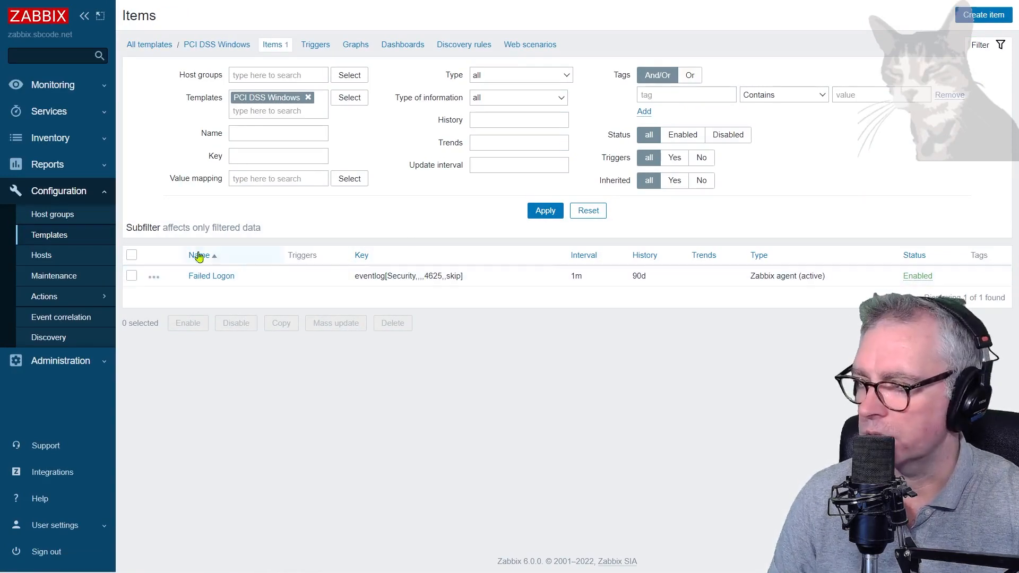
pyautogui.click(49, 235)
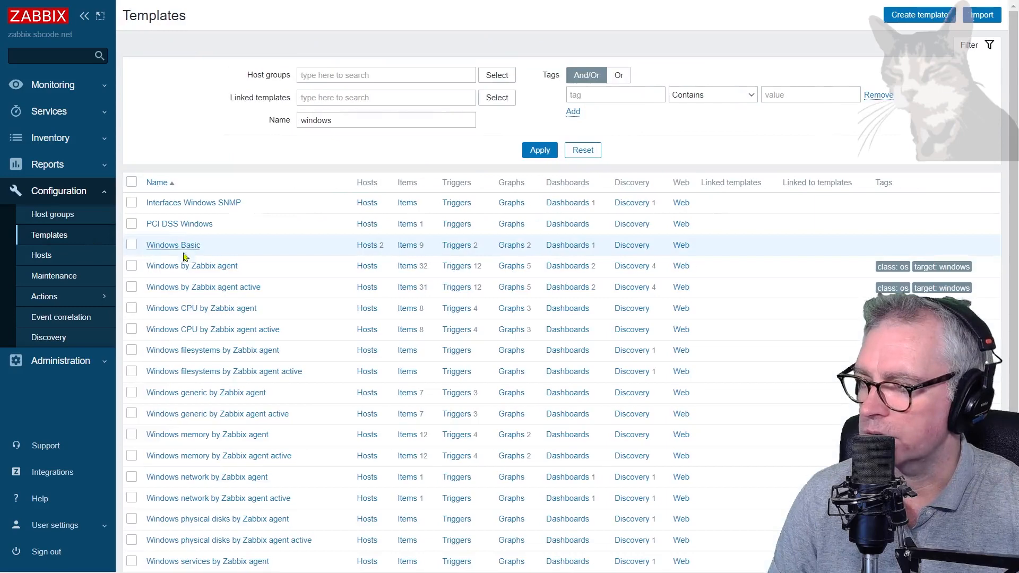
# Copy the Failed Logon trigger from the Windows Basic template to the PCI DSS Windows template.
pyautogui.click(451, 247)
pyautogui.click(132, 271)
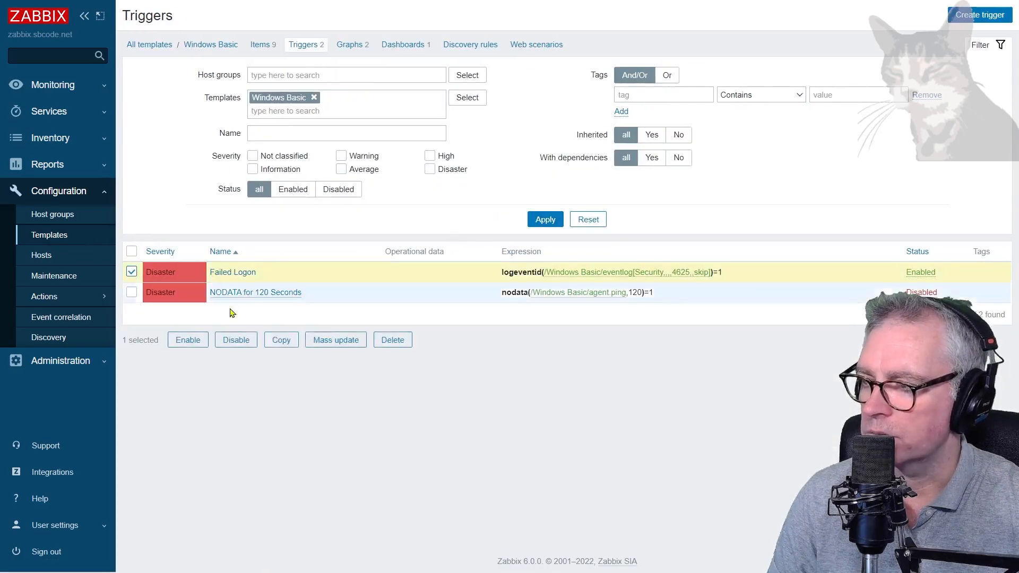
pyautogui.click(281, 340)
pyautogui.click(384, 57)
pyautogui.click(458, 80)
pyautogui.click(305, 313)
pyautogui.click(657, 536)
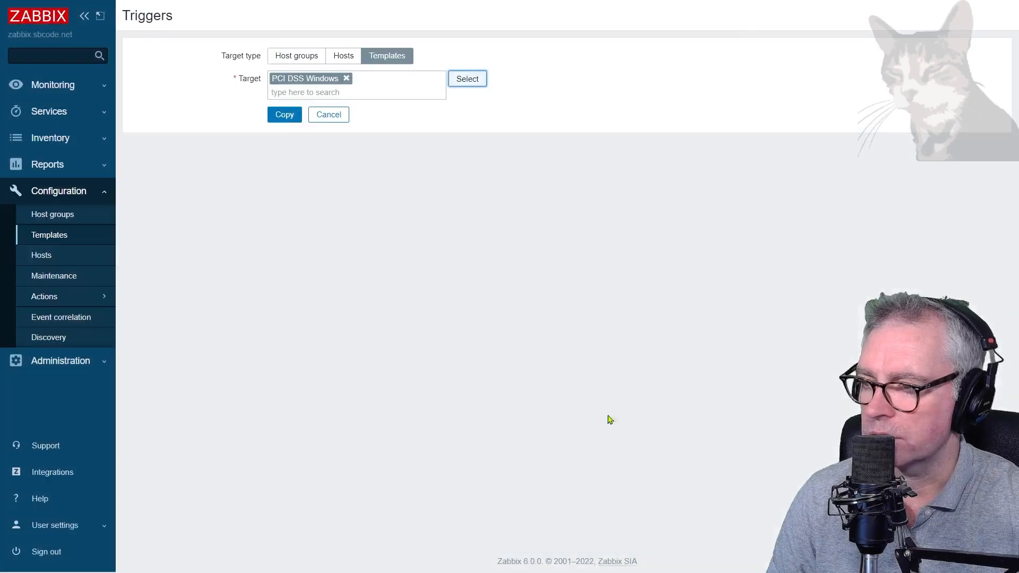
pyautogui.click(283, 115)
pyautogui.click(62, 239)
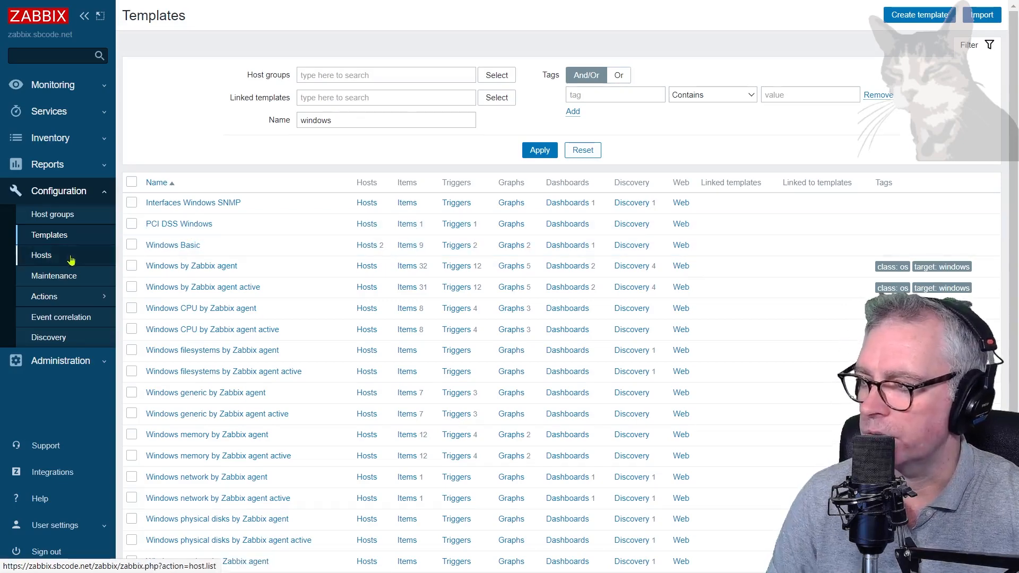
# Try to link the PCI DSS Windows template to the SBCODE-DESKTOP host alongside Windows Basic.
pyautogui.click(47, 258)
pyautogui.click(186, 172)
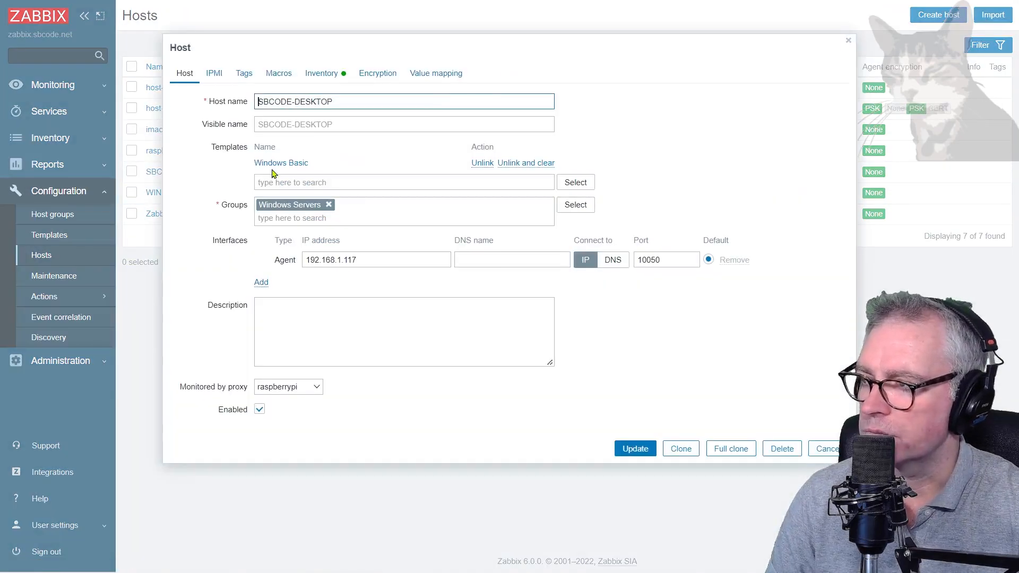
pyautogui.click(575, 183)
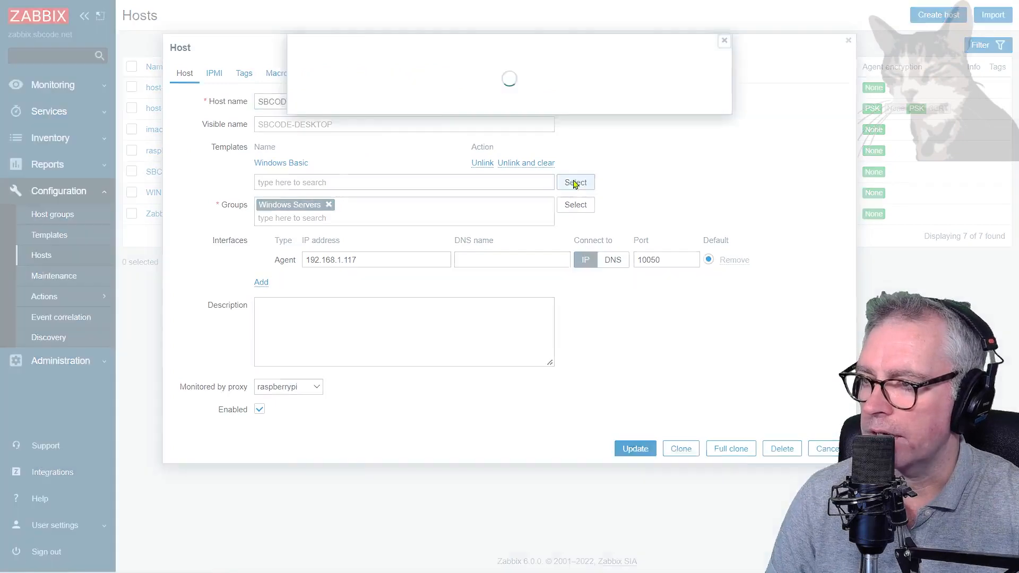
pyautogui.scroll(-10, 329, 329)
pyautogui.click(307, 370)
pyautogui.click(655, 534)
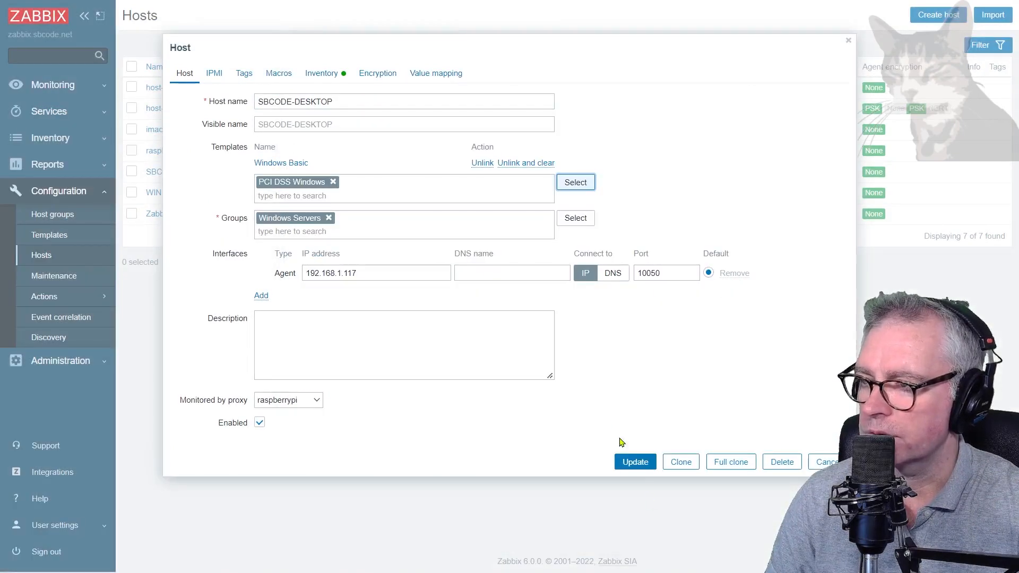
pyautogui.click(636, 463)
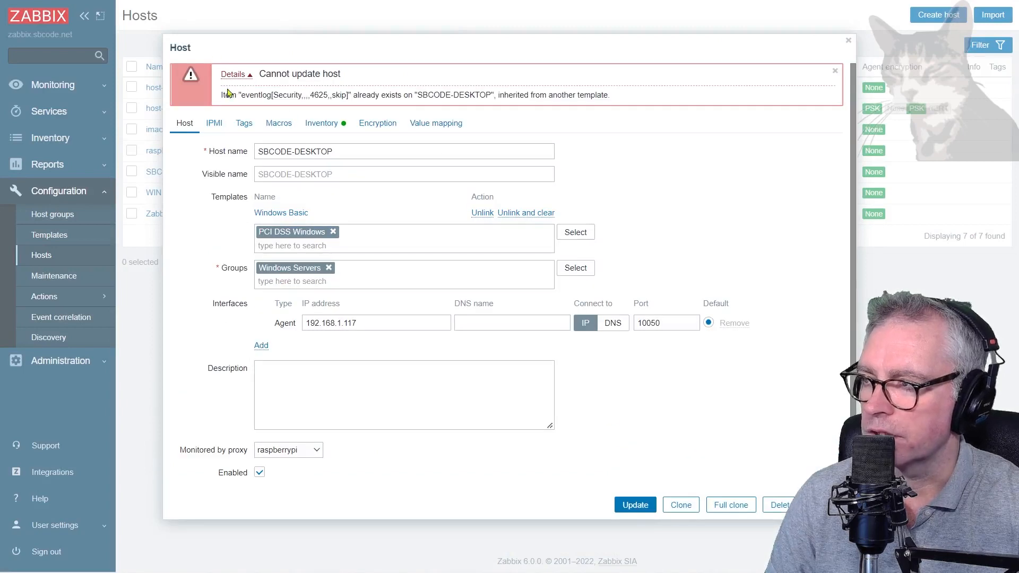
pyautogui.moveTo(361, 97); pyautogui.dragTo(546, 97)
pyautogui.click(658, 106)
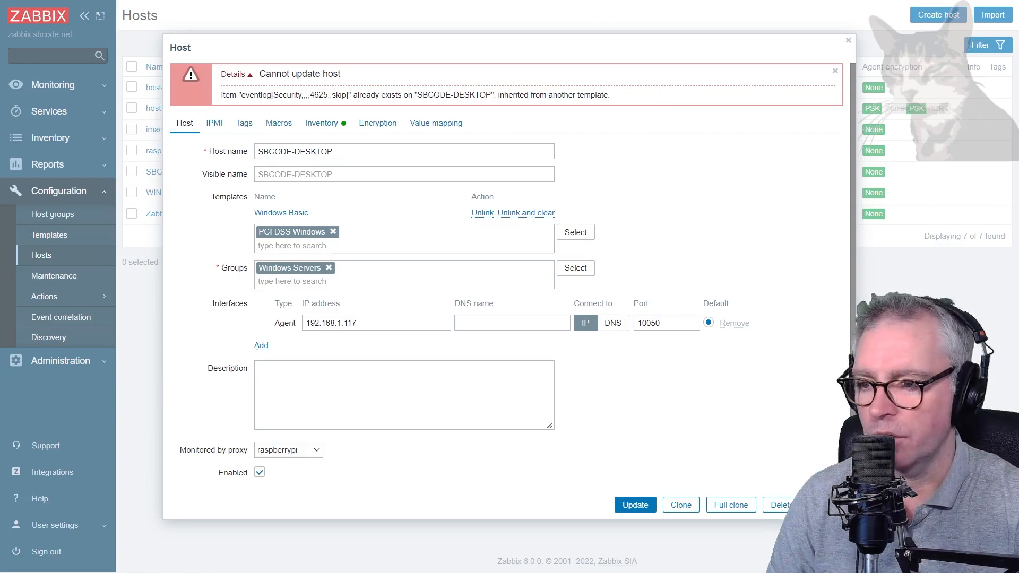
pyautogui.press('Escape')
# Delete the Failed Logon trigger from the Windows Basic template.
pyautogui.click(49, 235)
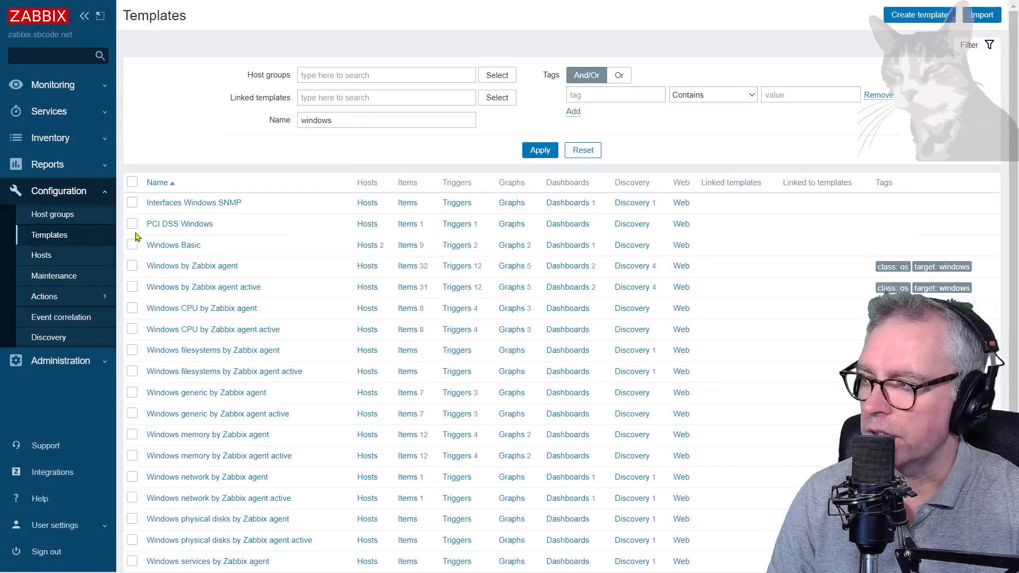
pyautogui.click(456, 245)
pyautogui.click(132, 272)
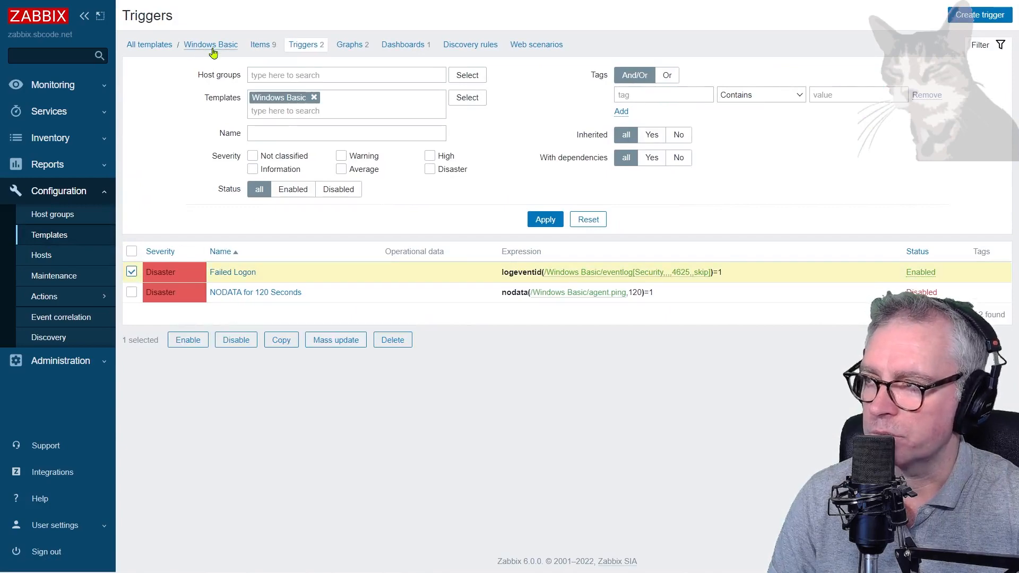
pyautogui.click(393, 340)
pyautogui.click(581, 59)
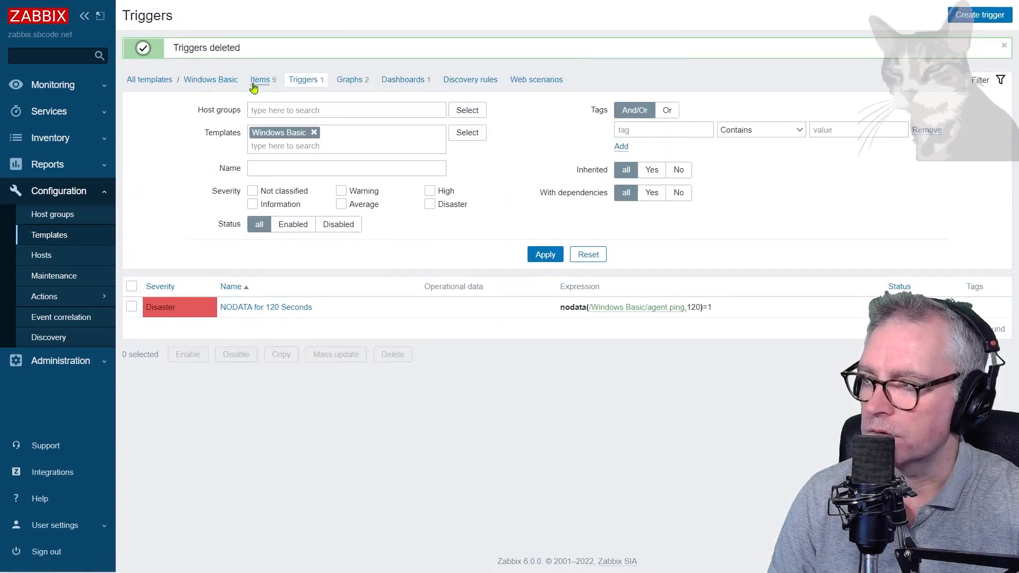
# Delete the Failed Logon item from the Windows Basic template.
pyautogui.click(261, 87)
pyautogui.scroll(-3, 239, 372)
pyautogui.click(132, 348)
pyautogui.scroll(3, 228, 266)
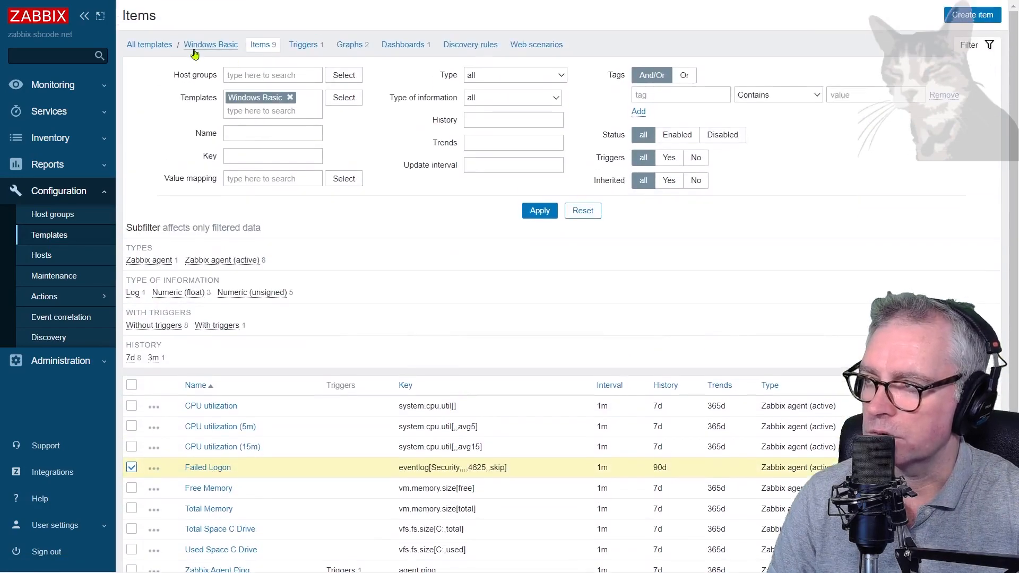
pyautogui.scroll(-3, 255, 228)
pyautogui.click(393, 498)
pyautogui.click(582, 66)
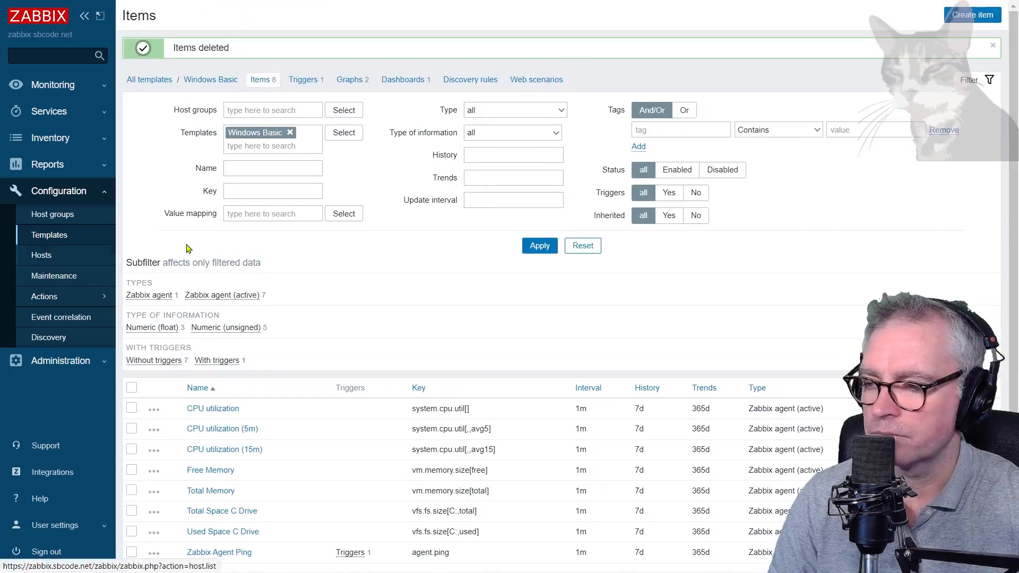
# Link the PCI DSS Windows template from Templates/Modules to the SBCODE-DESKTOP host alongside Windows Basic.
pyautogui.click(41, 256)
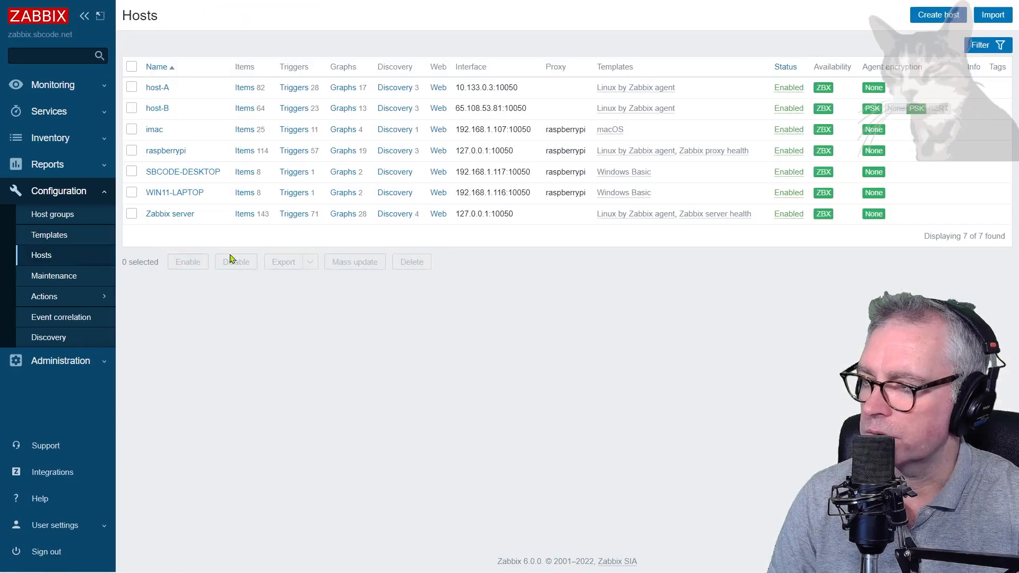
pyautogui.click(182, 171)
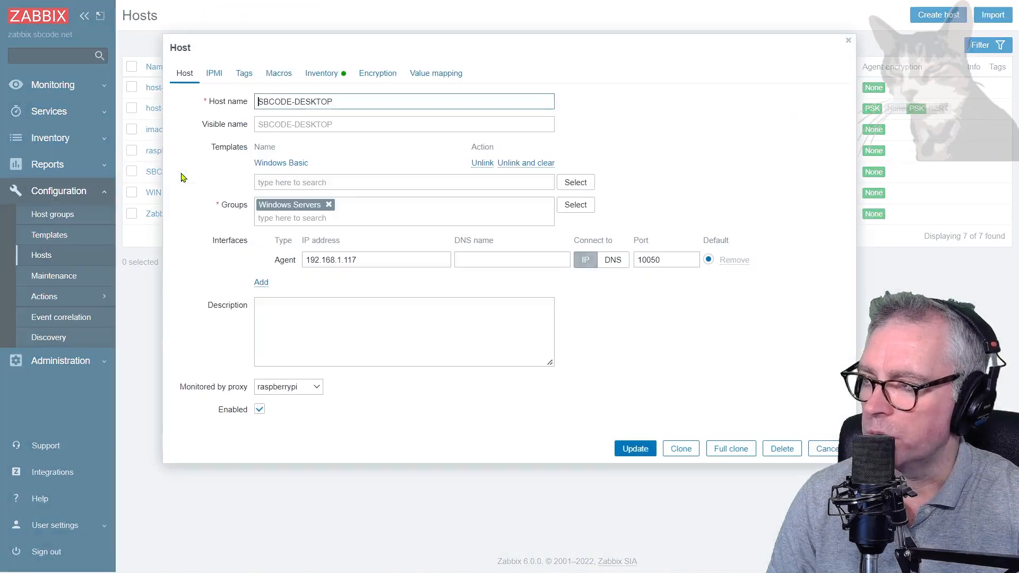
pyautogui.click(574, 182)
pyautogui.scroll(-6, 358, 365)
pyautogui.scroll(-10, 359, 366)
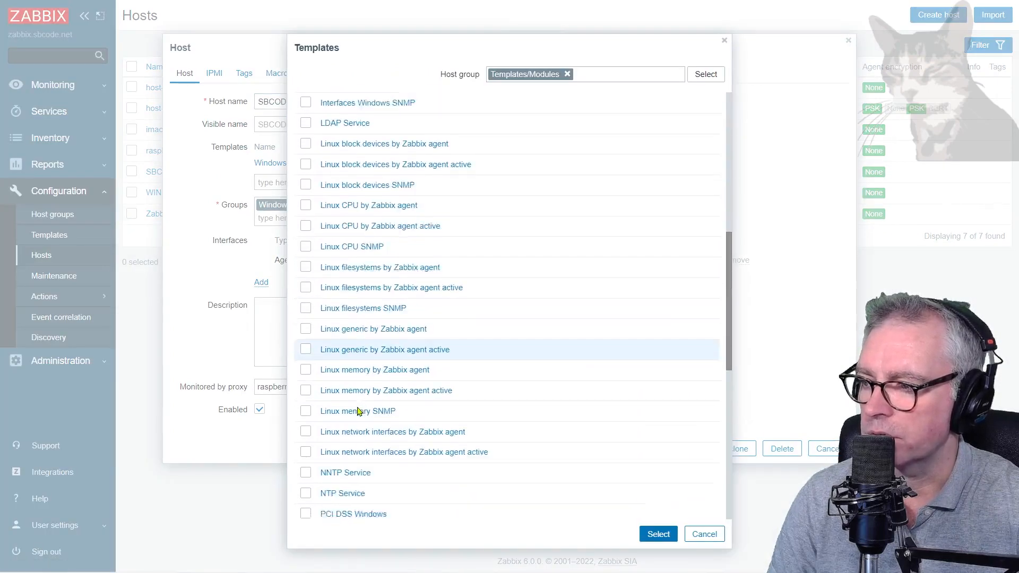
pyautogui.click(306, 372)
pyautogui.click(658, 534)
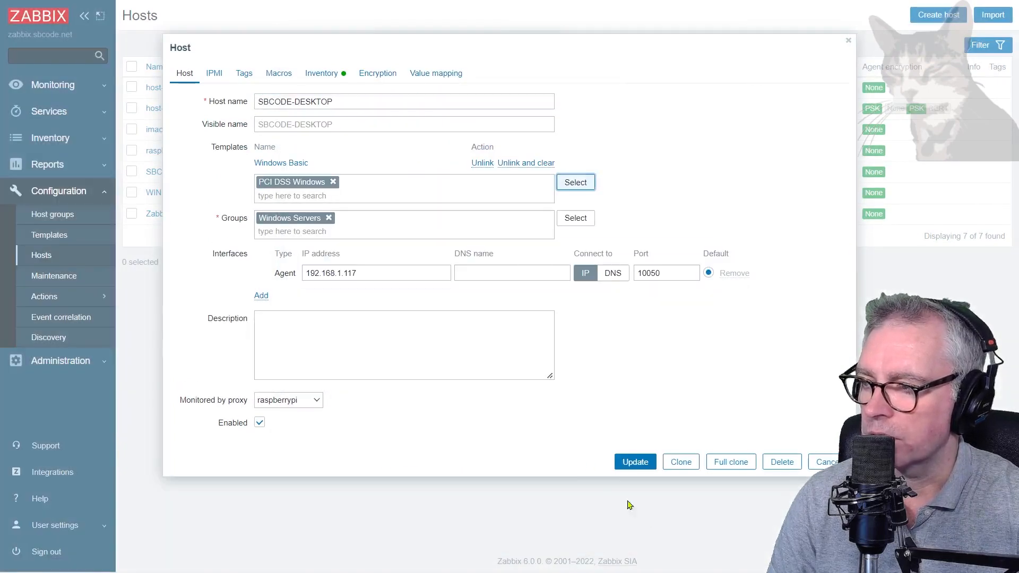
pyautogui.click(635, 461)
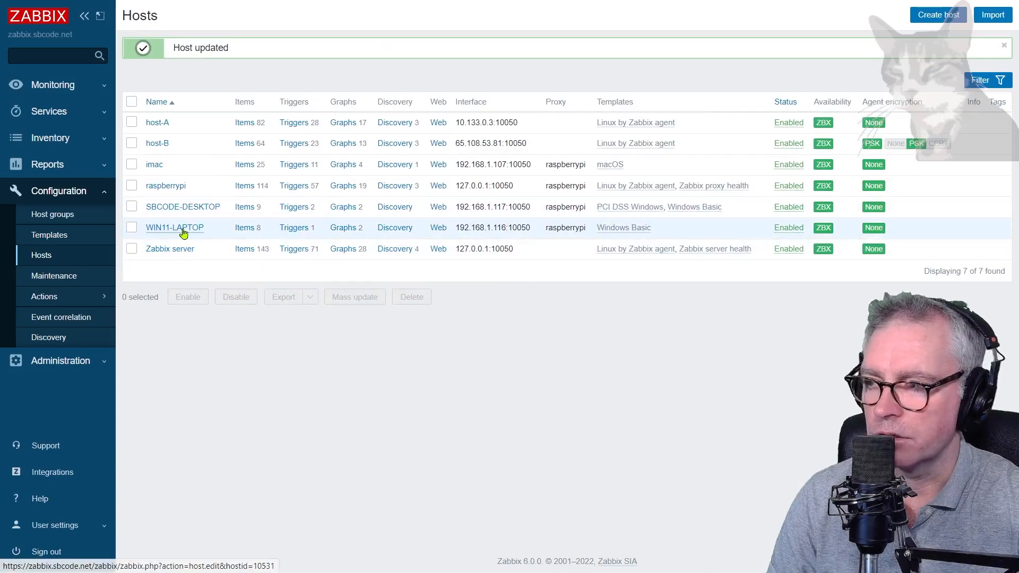
# Link the PCI DSS Windows template to the WIN11-LAPTOP host alongside Windows Basic.
pyautogui.click(187, 230)
pyautogui.click(573, 182)
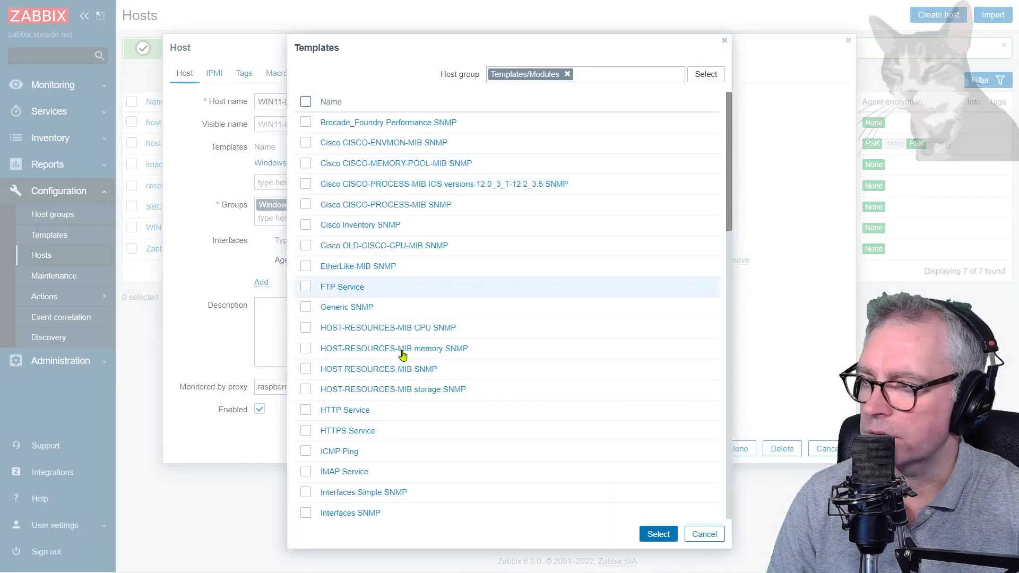
pyautogui.scroll(-10, 346, 298)
pyautogui.click(306, 304)
pyautogui.click(647, 535)
pyautogui.click(631, 460)
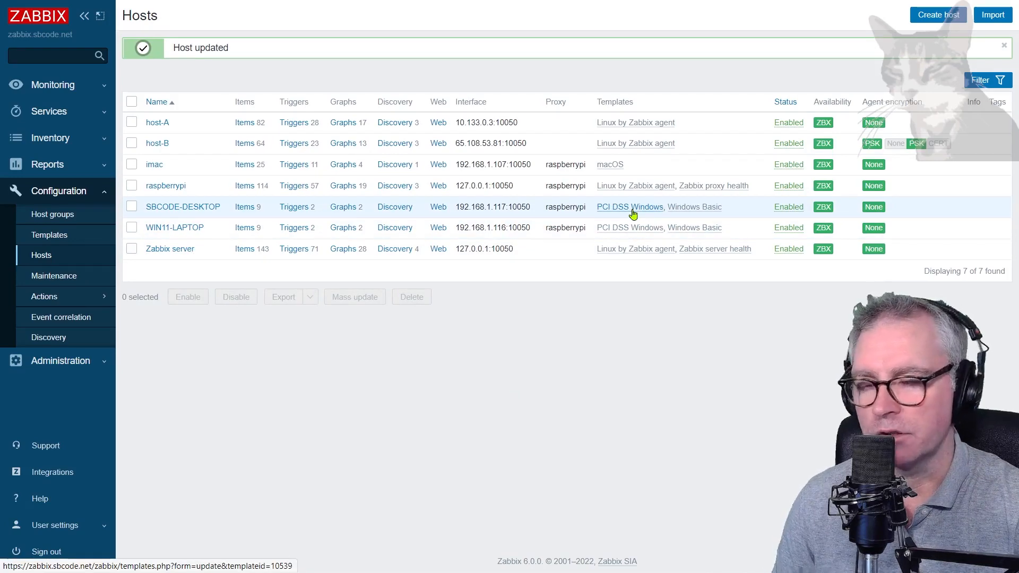
# Rename the Failed Logon item in the PCI DSS Windows template to "EventID 4625 : Failed Logon", using the tutorial page's naming.
pyautogui.click(57, 238)
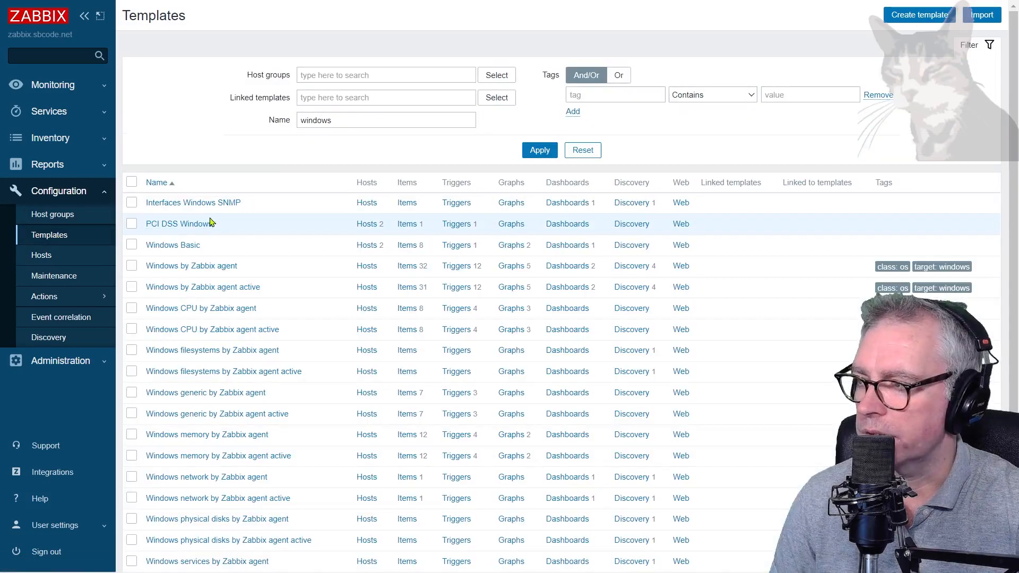
pyautogui.click(407, 224)
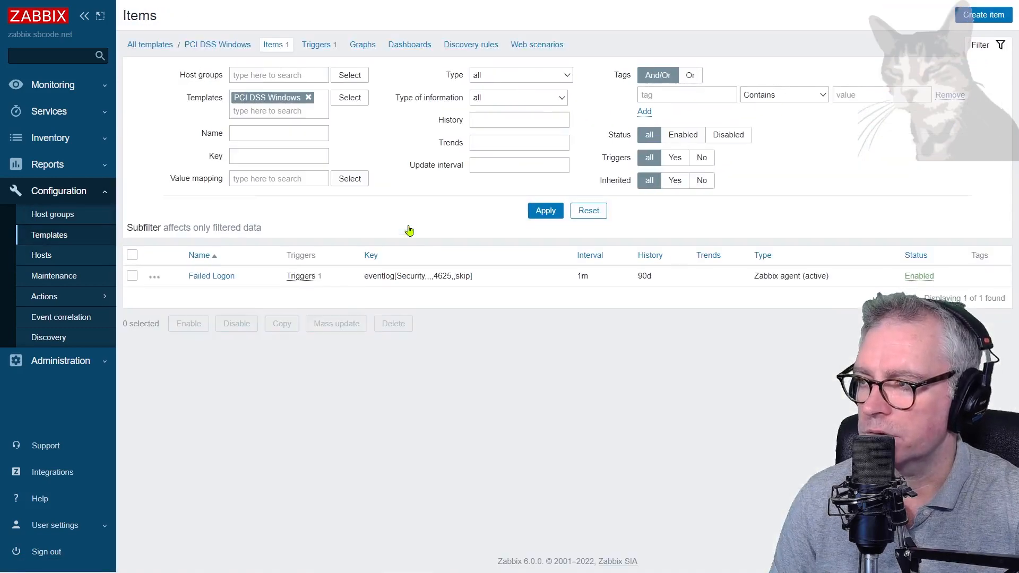
pyautogui.click(211, 276)
pyautogui.click(333, 100)
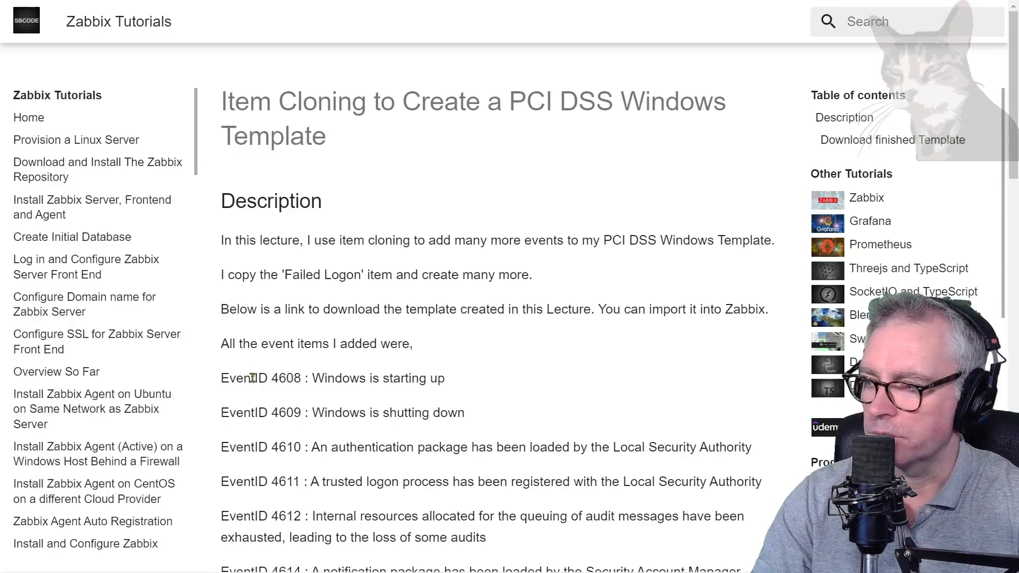
pyautogui.scroll(-5, 339, 391)
pyautogui.moveTo(222, 417); pyautogui.dragTo(311, 419)
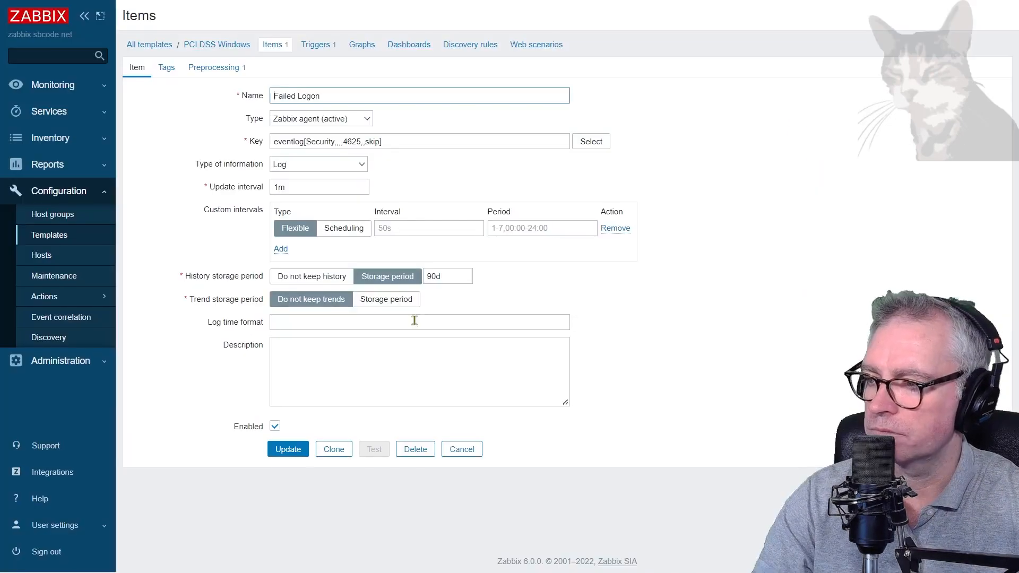
pyautogui.write('EventID 4625 :')
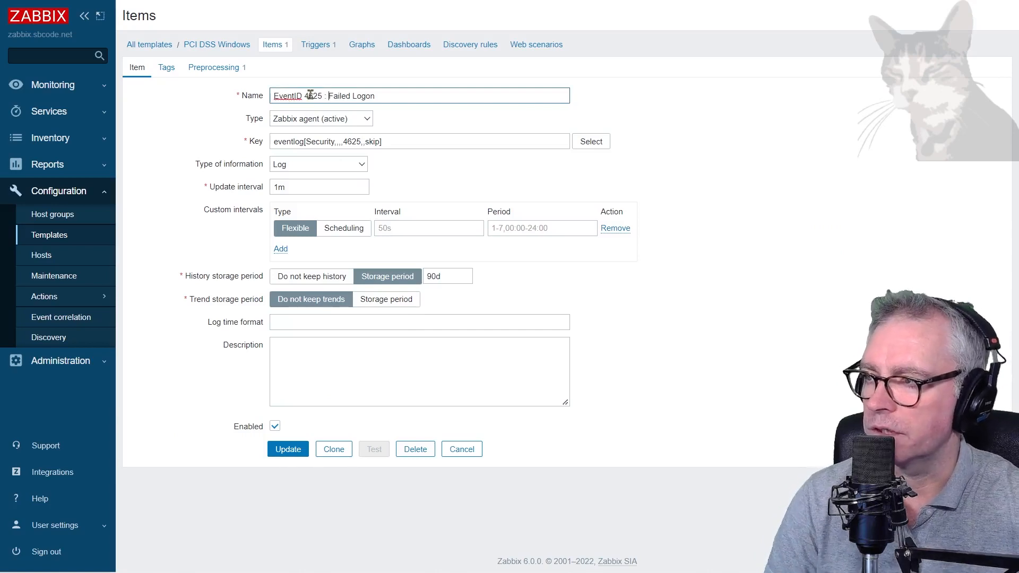
pyautogui.click(301, 447)
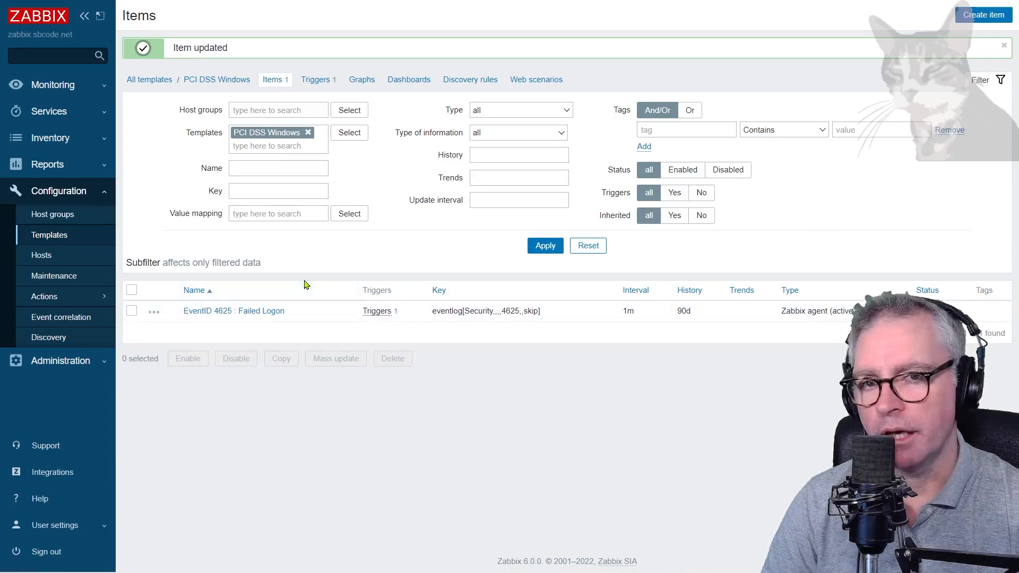
# Examine the list of event IDs and descriptions on the Zabbix tutorial page for the PCI DSS Windows template.
pyautogui.hotkey('alt', 'Tab')
pyautogui.click(308, 303)
pyautogui.scroll(4, 284, 327)
pyautogui.scroll(-1, 260, 354)
pyautogui.moveTo(221, 293); pyautogui.dragTo(424, 407)
pyautogui.scroll(-18, 414, 366)
pyautogui.click(418, 330)
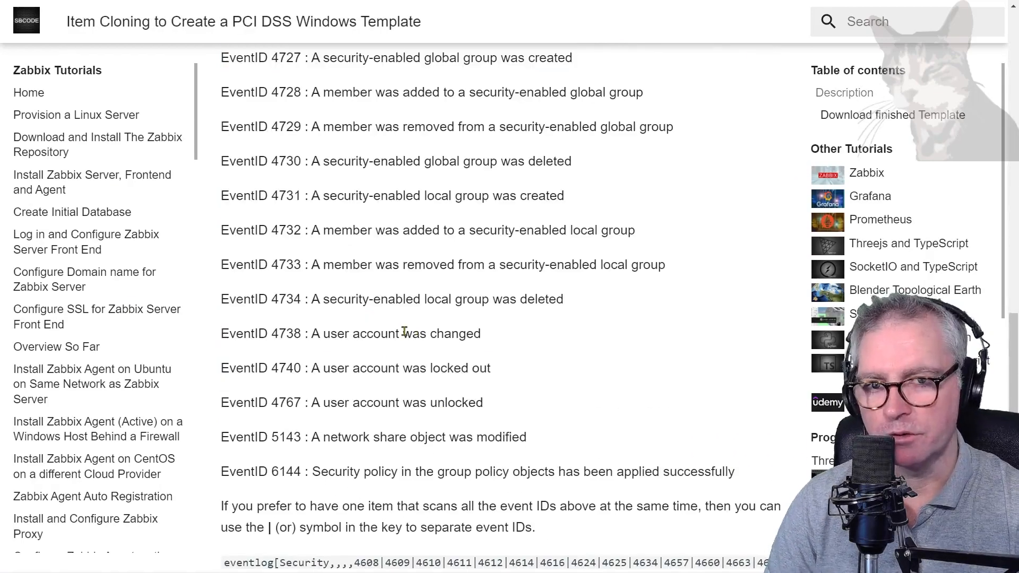
pyautogui.scroll(17, 405, 331)
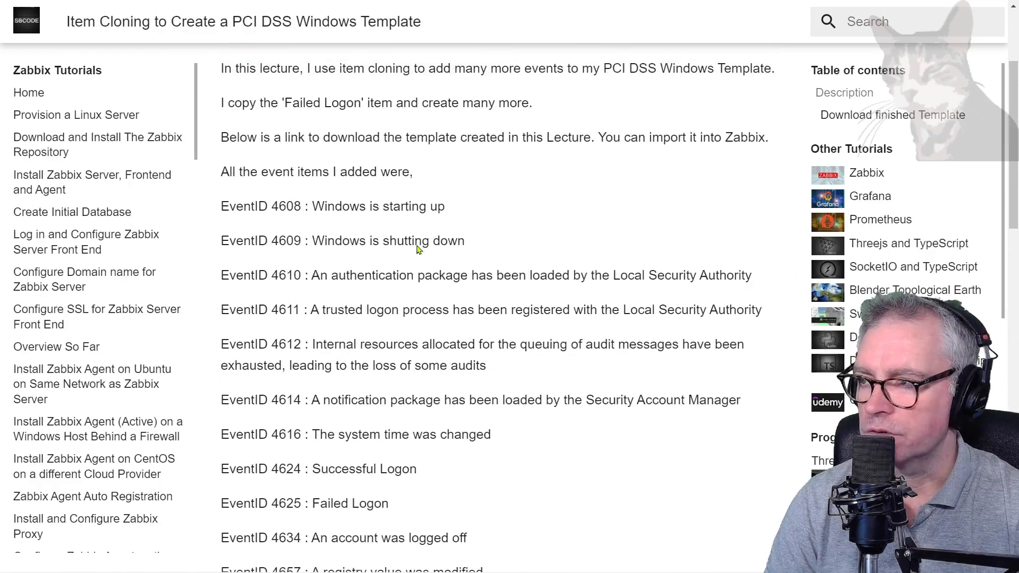
# Clone the EventID 4625 item and name the copy "EventID 4608 : Windows is starting up", copied from the tutorial page.
pyautogui.moveTo(467, 210); pyautogui.dragTo(221, 205)
pyautogui.hotkey('ctrl', 'c')
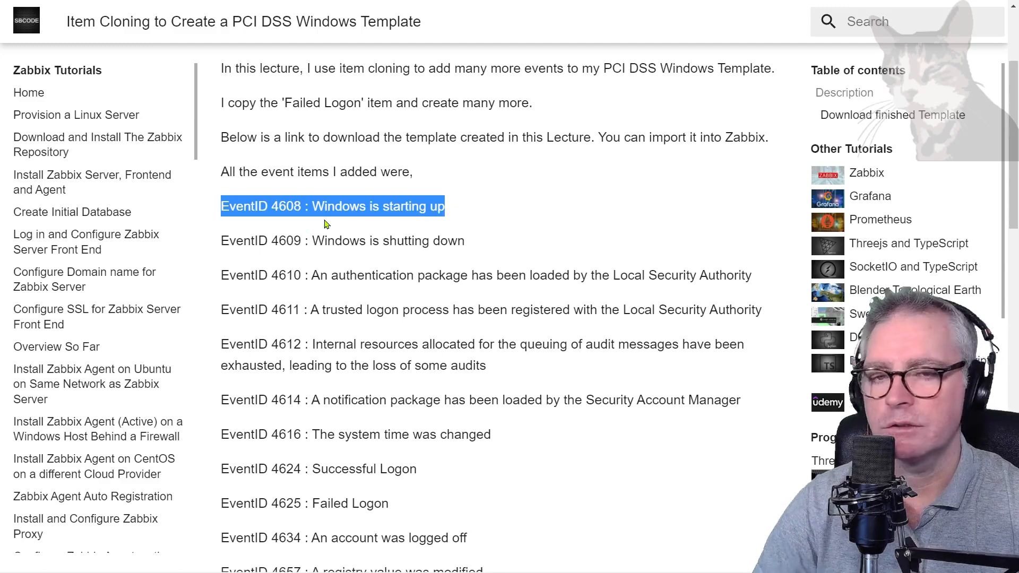
pyautogui.hotkey('alt', 'Tab')
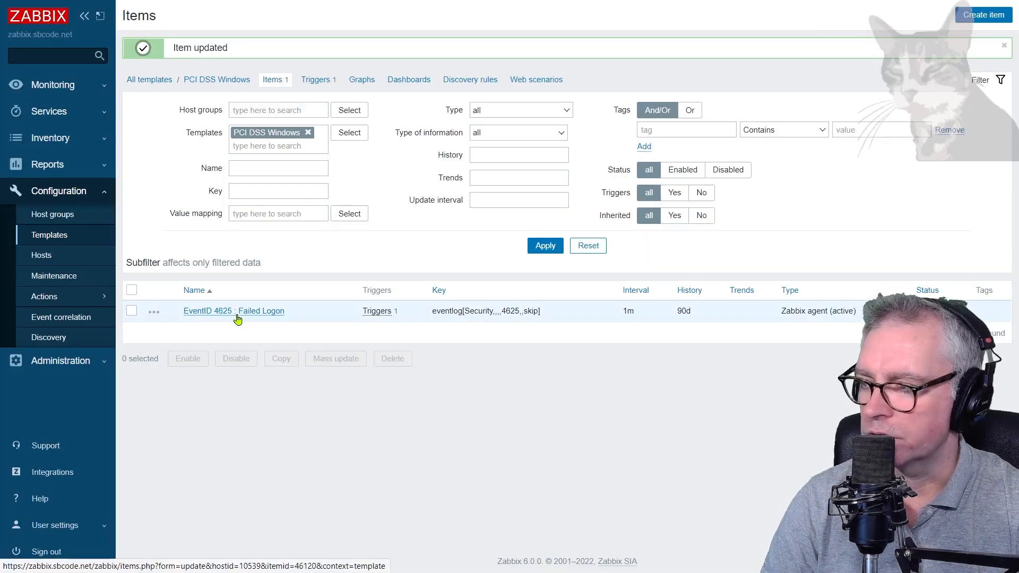
pyautogui.click(219, 314)
pyautogui.click(334, 451)
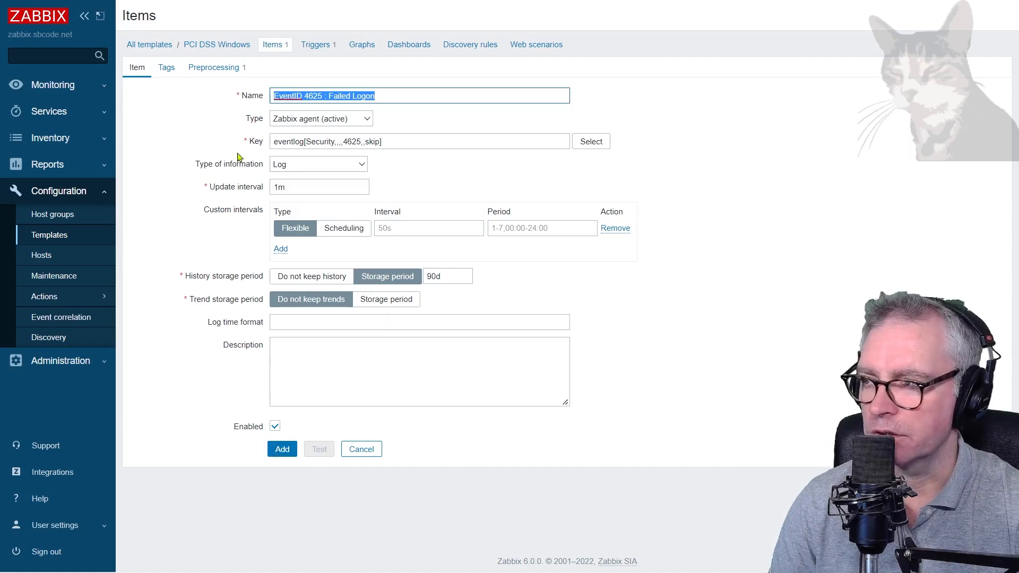
pyautogui.click(395, 93)
pyautogui.moveTo(408, 93); pyautogui.dragTo(250, 101)
pyautogui.hotkey('ctrl', 'v')
# Set the cloned item's key to eventlog[Security,,,,4608,,skip] and add it to the template.
pyautogui.click(351, 141)
pyautogui.write('08')
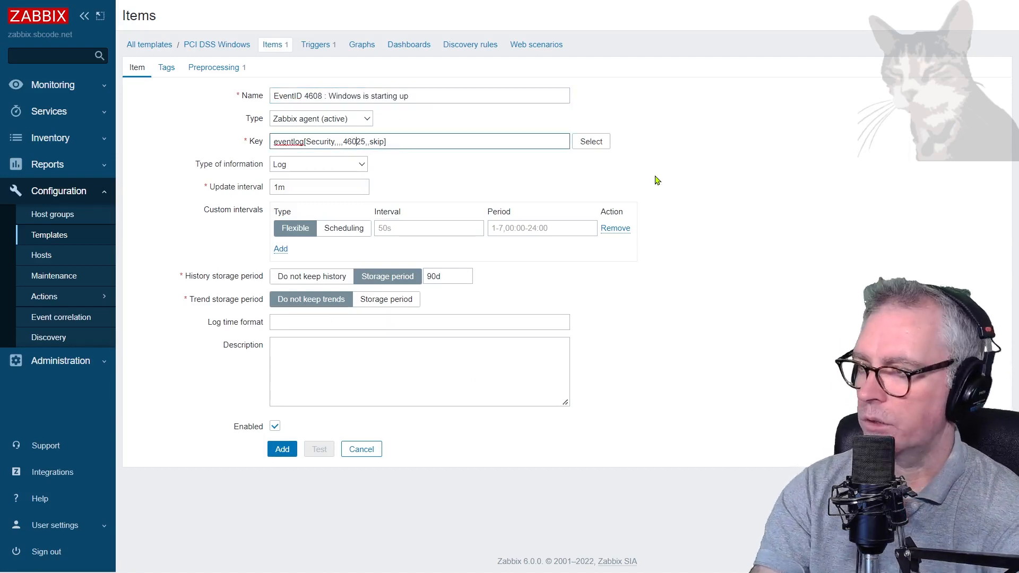
pyautogui.press('Delete')
pyautogui.press('Delete')
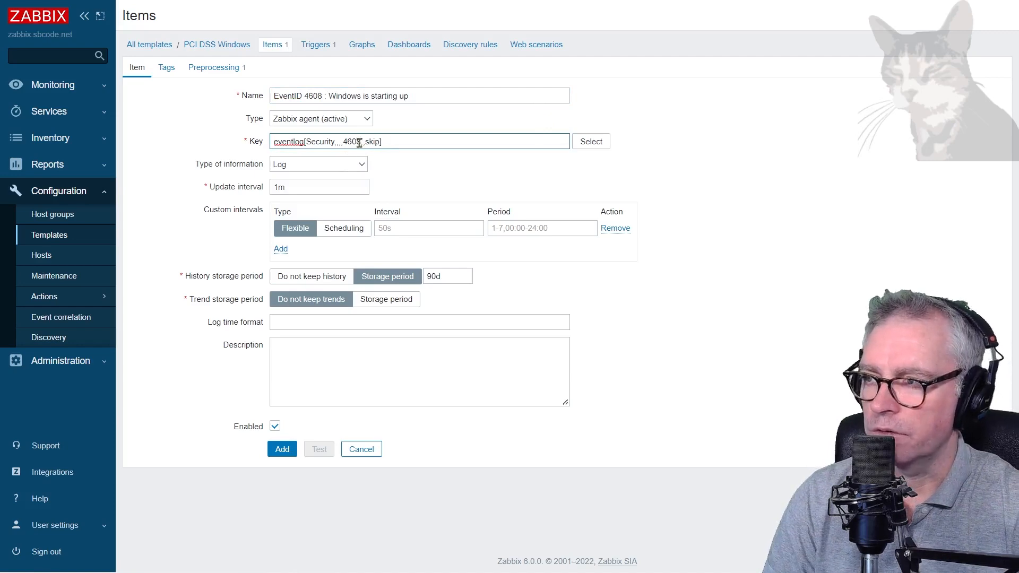
pyautogui.click(712, 150)
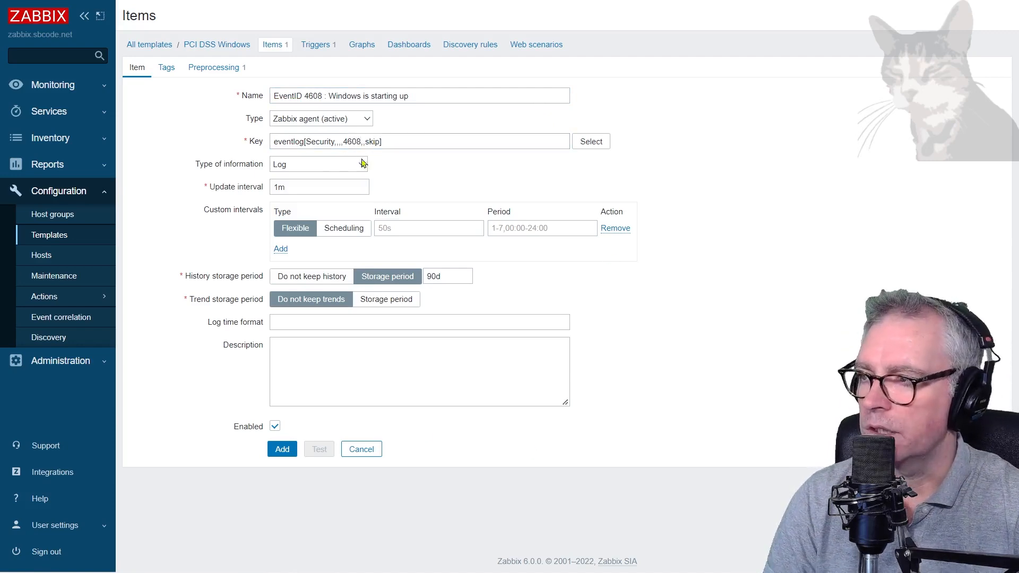
pyautogui.doubleClick(373, 142)
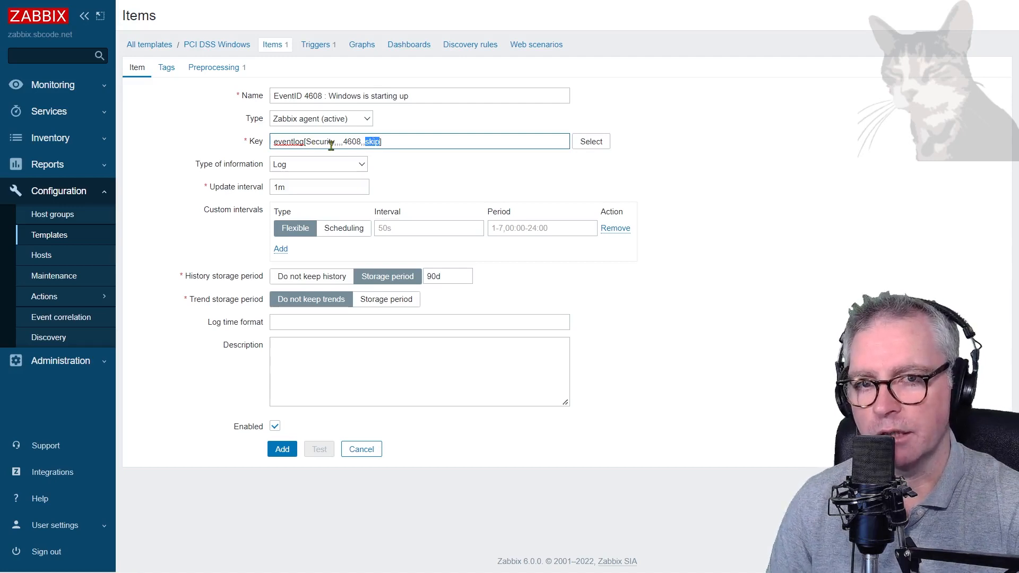
pyautogui.click(460, 157)
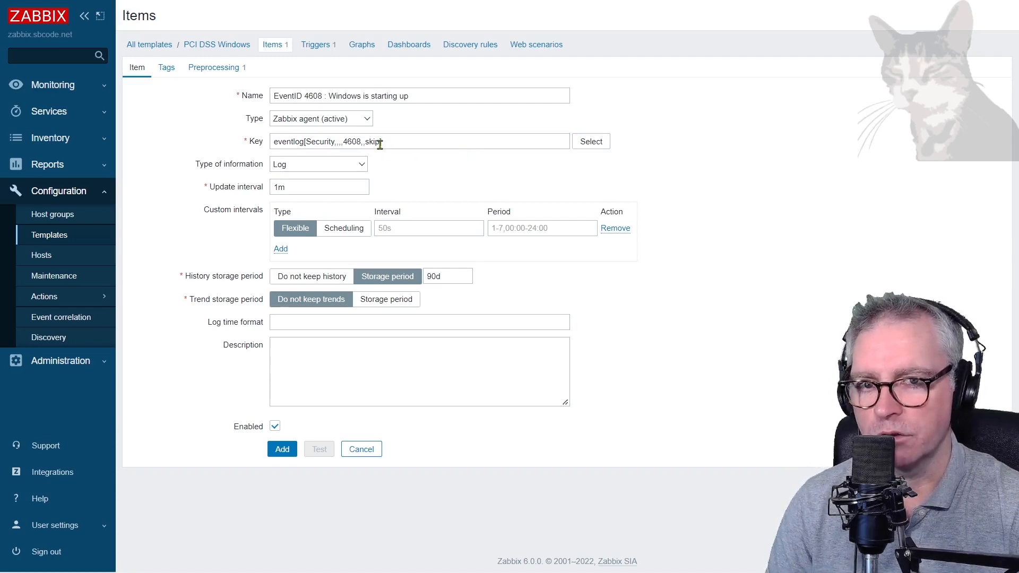
pyautogui.click(283, 449)
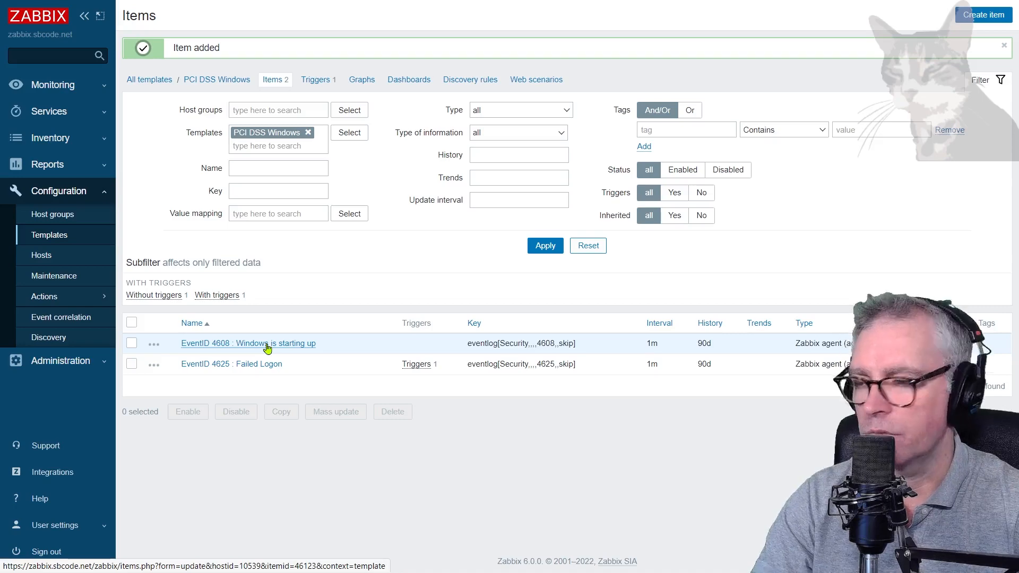
# Clone the EventID 4608 item as "EventID 4609 : Windows is shutting down" with key eventlog[Security,,,,4609,,skip] and add it.
pyautogui.hotkey('alt', 'Tab')
pyautogui.moveTo(221, 241); pyautogui.dragTo(497, 241)
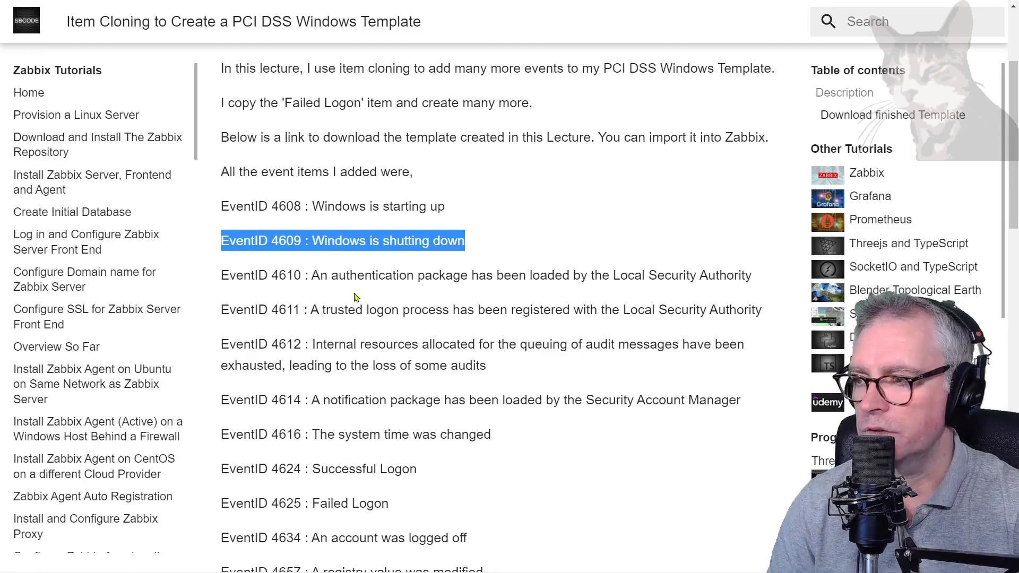
pyautogui.hotkey('alt', 'Tab')
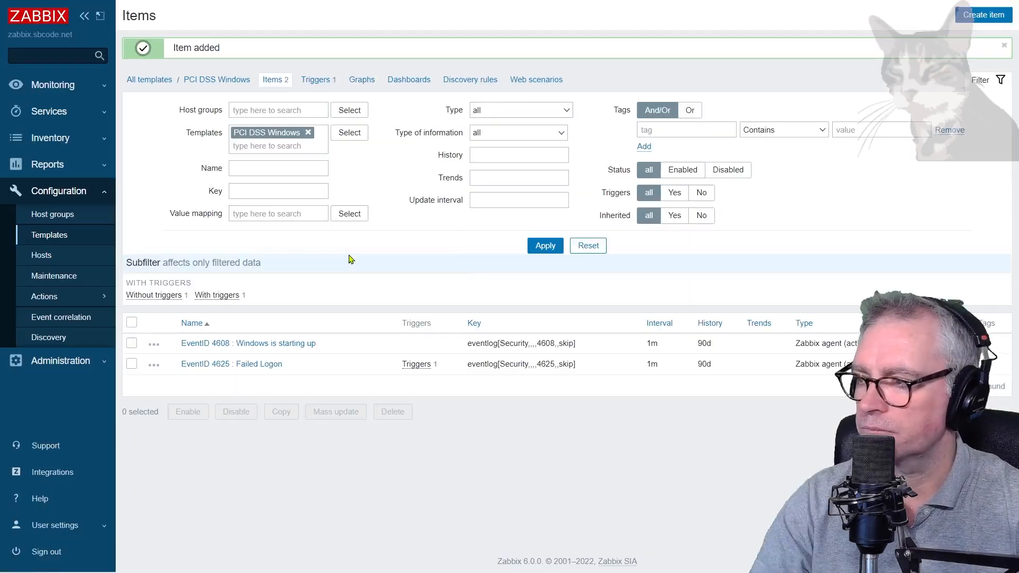
pyautogui.click(260, 345)
pyautogui.click(333, 450)
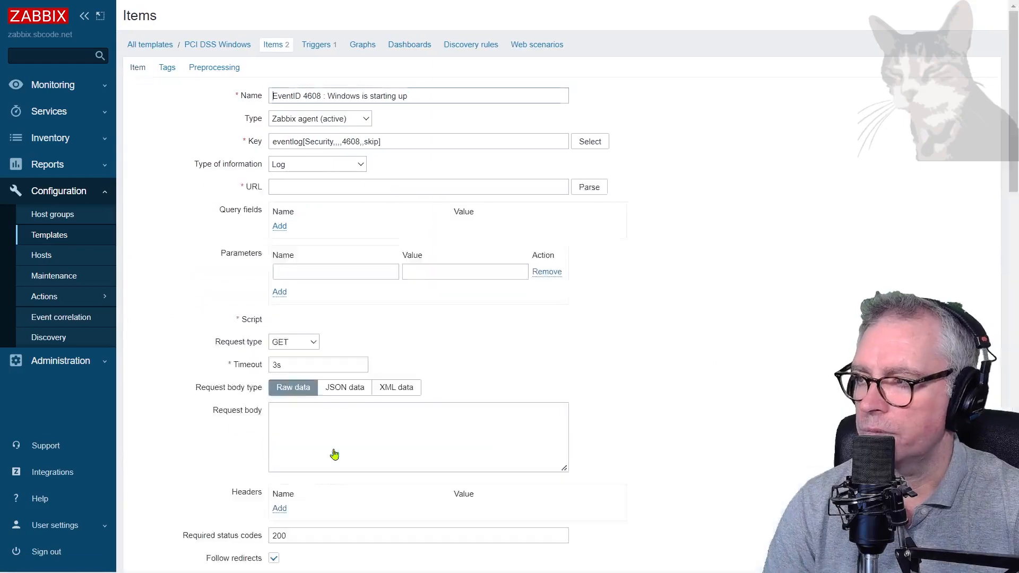
pyautogui.write('EventID 4609 : Windows is shutting down')
pyautogui.click(360, 141)
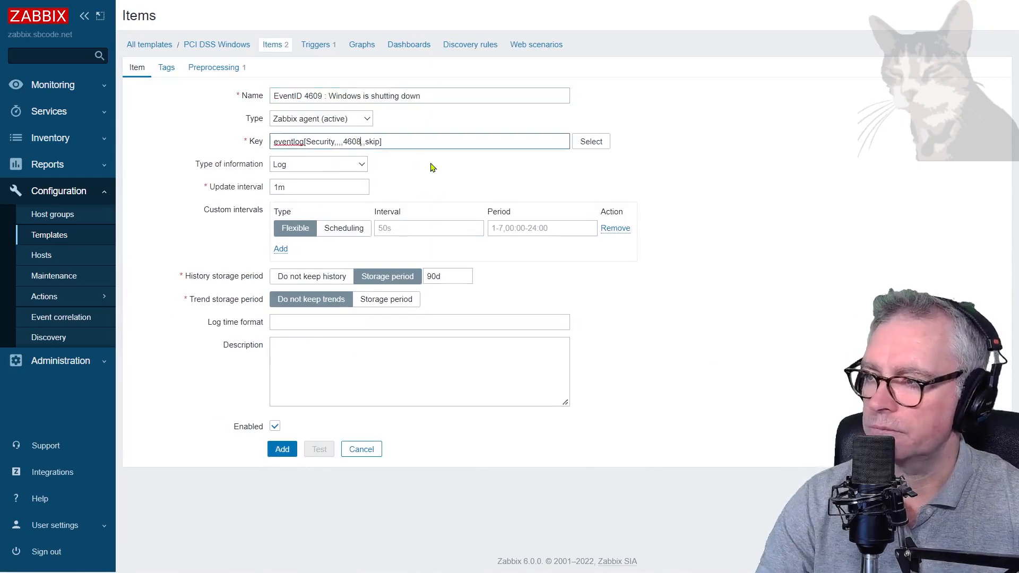
pyautogui.click(282, 450)
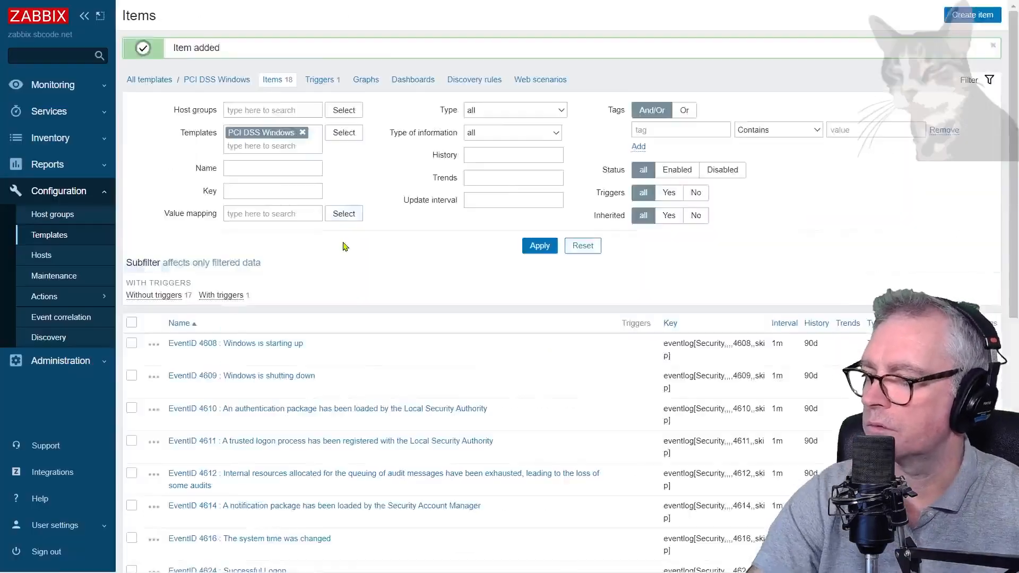
# Review the PCI DSS Windows template's event items from EventID 4608 through EventID 6144.
pyautogui.moveTo(491, 334); pyautogui.dragTo(289, 364)
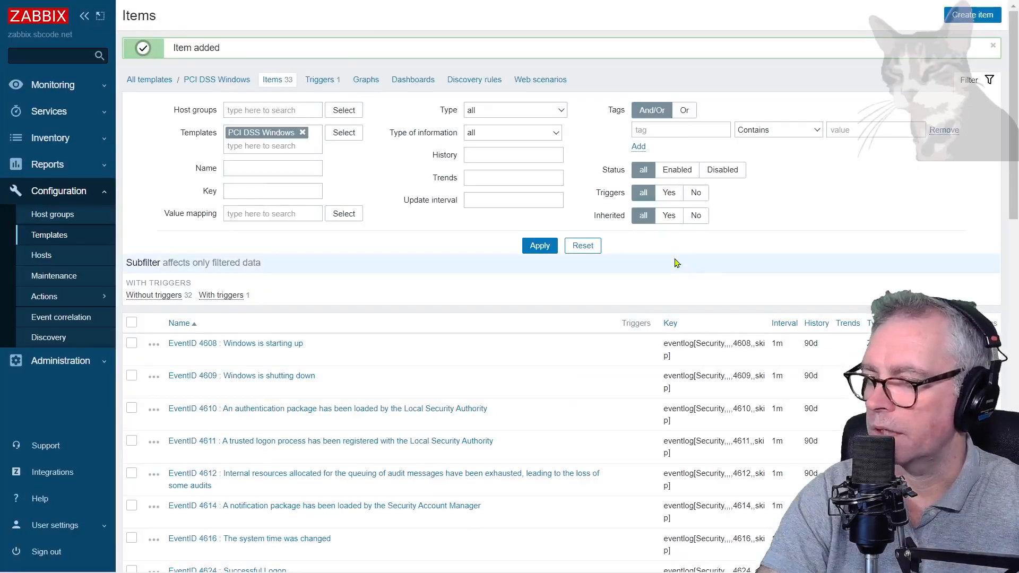
pyautogui.scroll(-14, 258, 299)
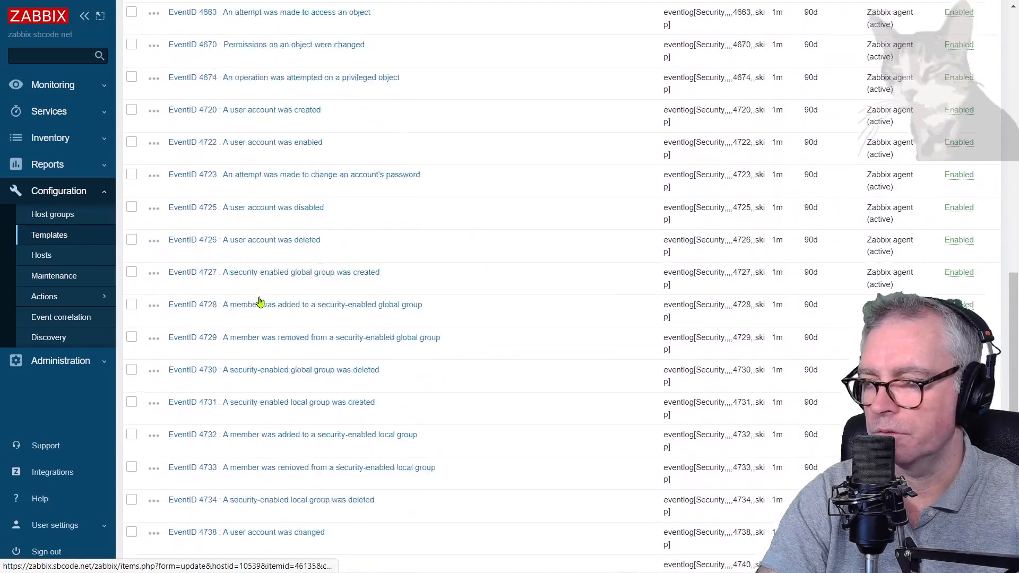
pyautogui.scroll(-5, 260, 302)
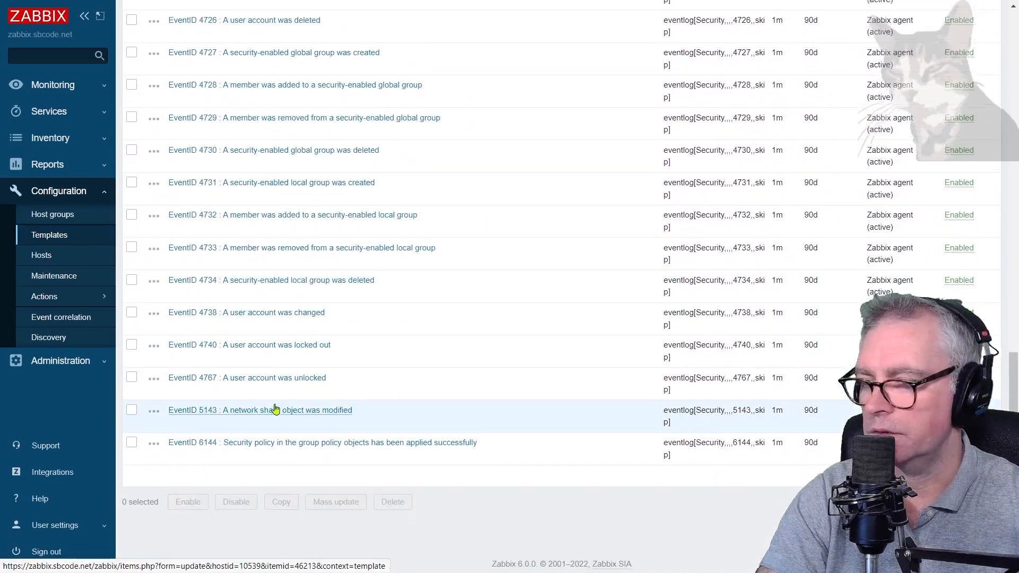
pyautogui.scroll(20, 275, 408)
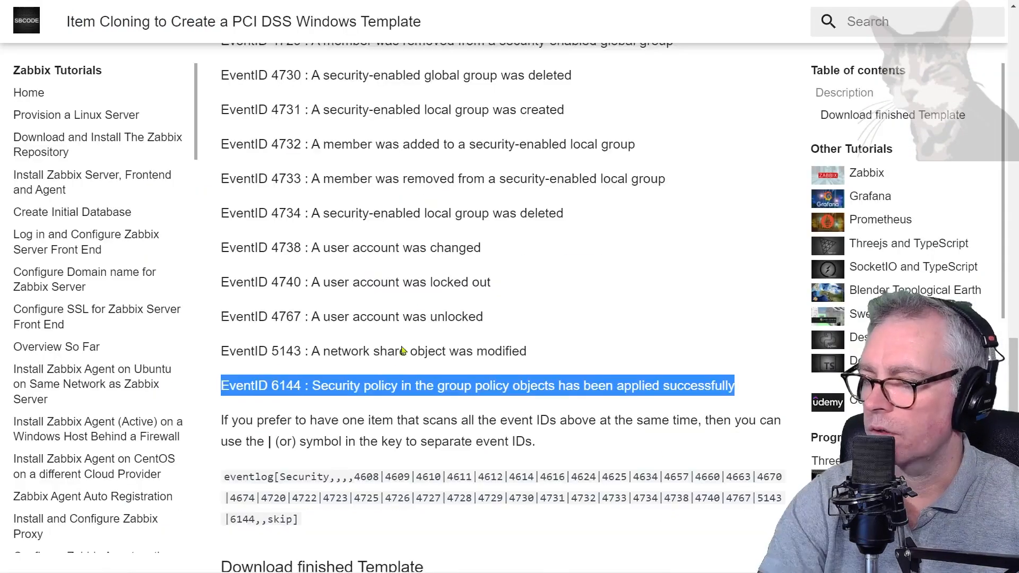
# Select the combined eventlog key on the tutorial page that joins all event IDs with the | symbol.
pyautogui.scroll(-3, 372, 346)
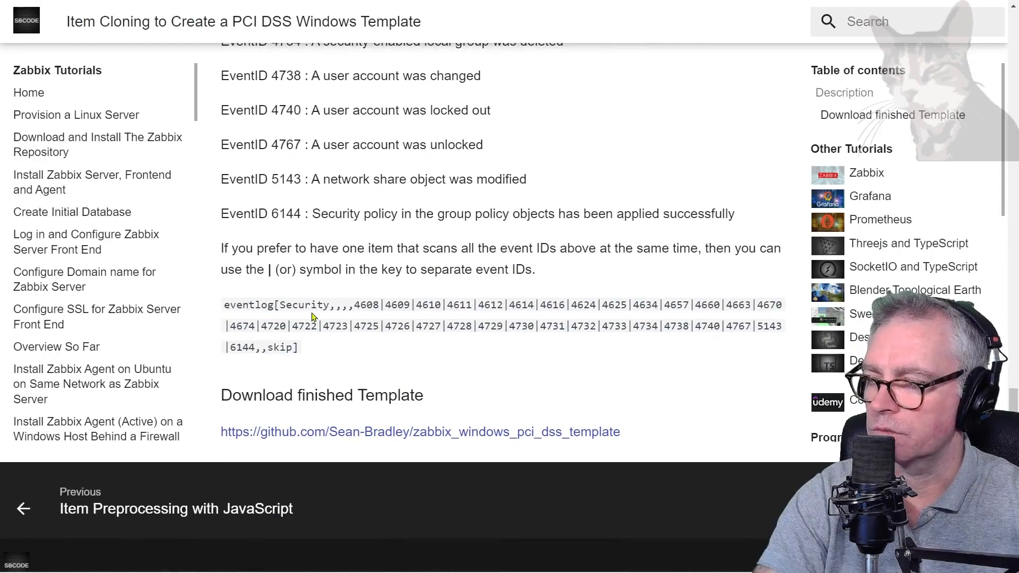
pyautogui.moveTo(224, 306); pyautogui.dragTo(318, 349)
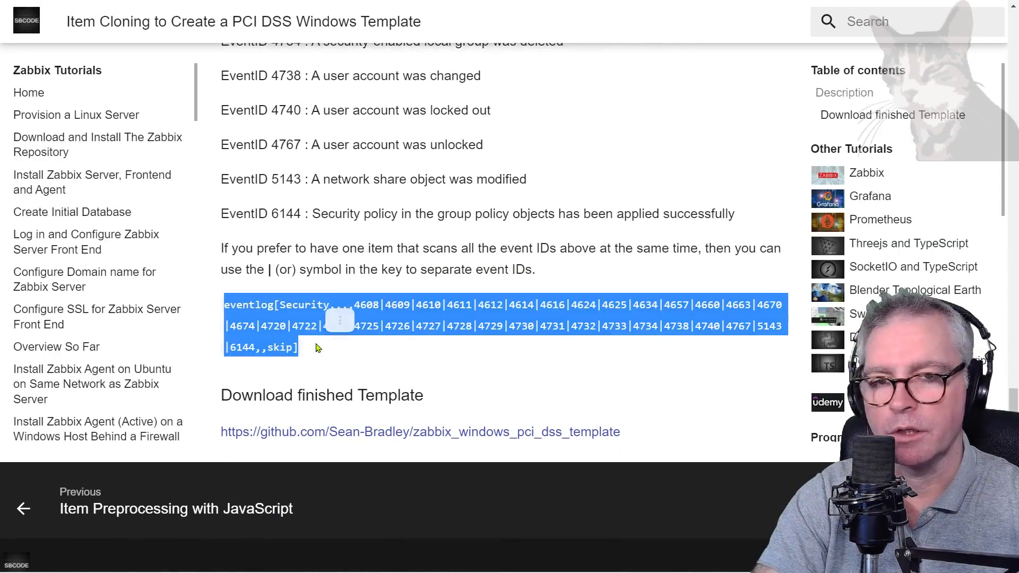
# Examine the combined eventlog key on the tutorial page, highlighting event IDs 4608 and 4609, the | separator and the whole key.
pyautogui.click(364, 302)
pyautogui.moveTo(354, 303); pyautogui.dragTo(408, 304)
pyautogui.click(384, 307)
pyautogui.doubleClick(382, 307)
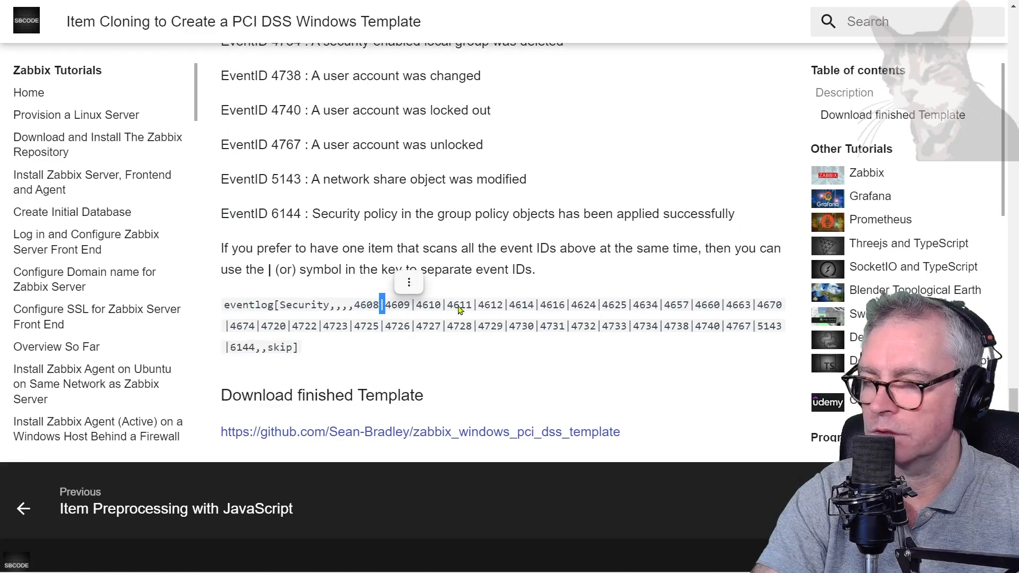
pyautogui.moveTo(301, 350); pyautogui.dragTo(227, 307)
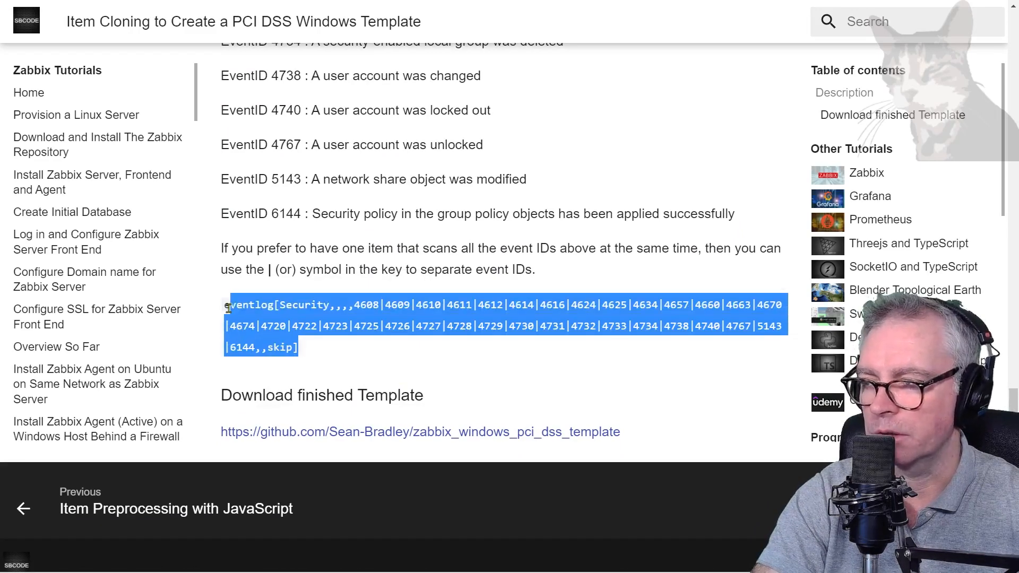
pyautogui.click(428, 180)
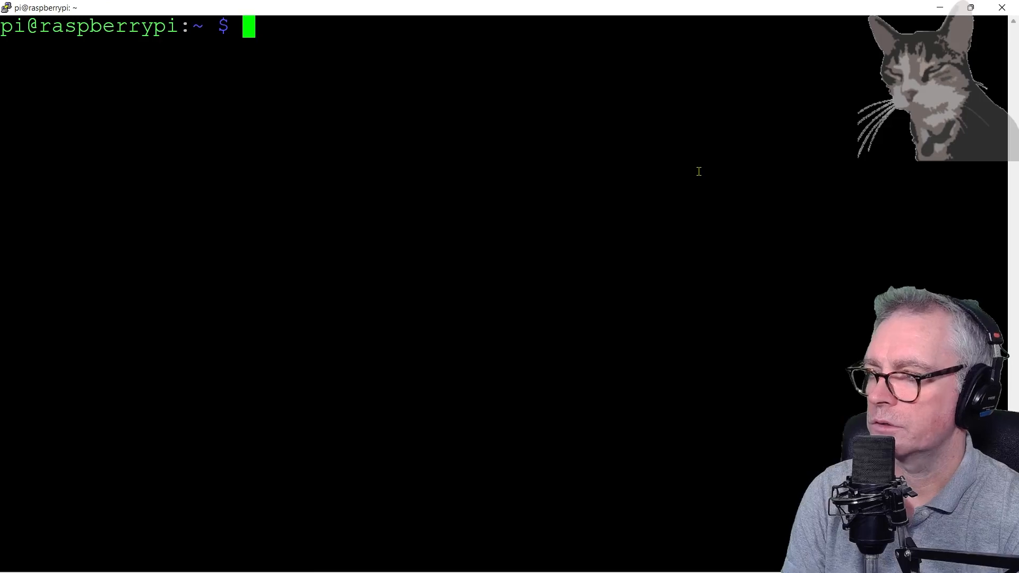
# In the Raspberry Pi terminal, reload the proxy configuration cache with sudo zabbix_proxy -R config_cache_reload.
pyautogui.rightClick(699, 171)
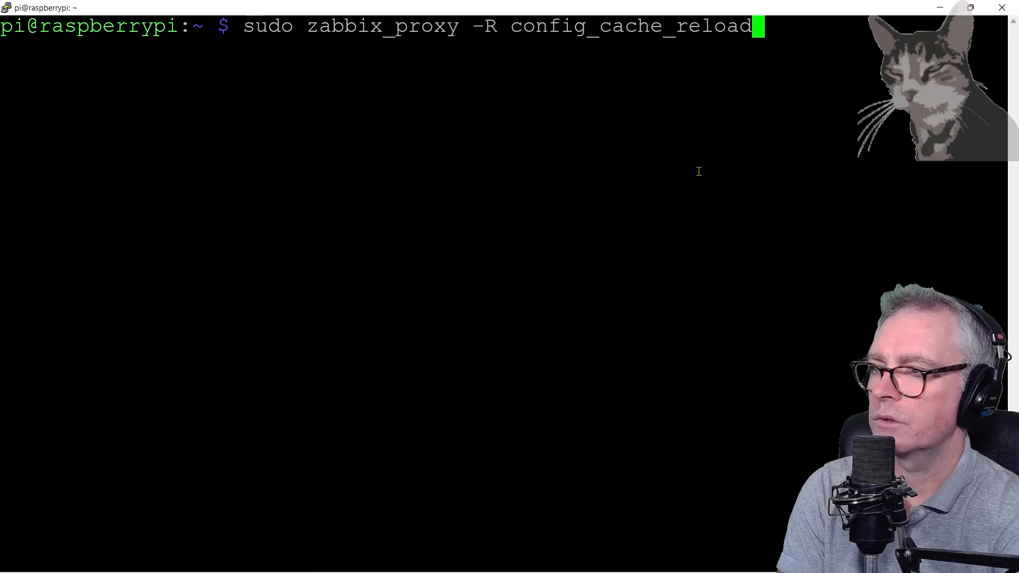
pyautogui.press('Return')
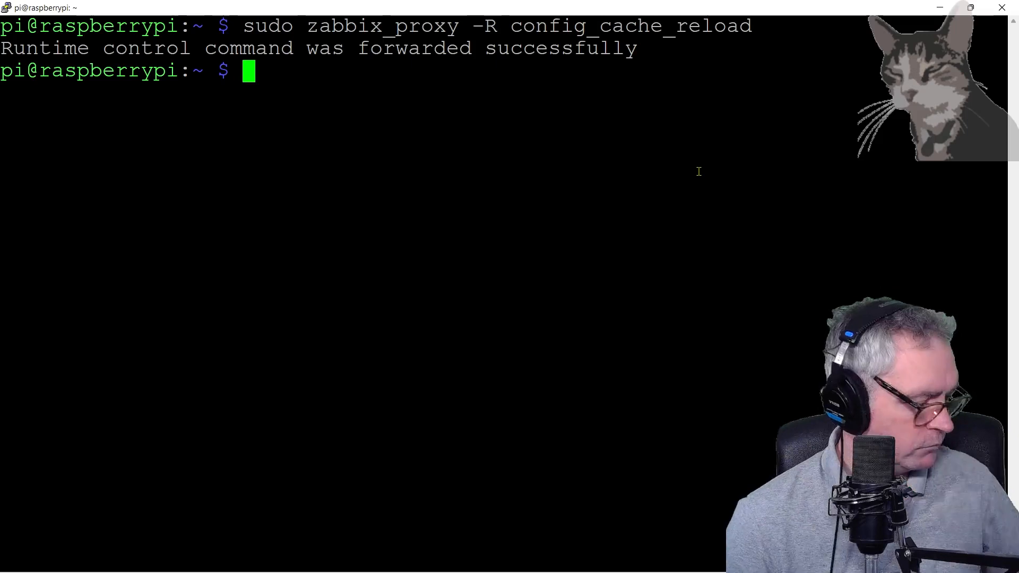
# Switch to Zabbix and show the monitoring latest data for the host WIN11-LAPTOP only.
pyautogui.hotkey('alt', 'Tab')
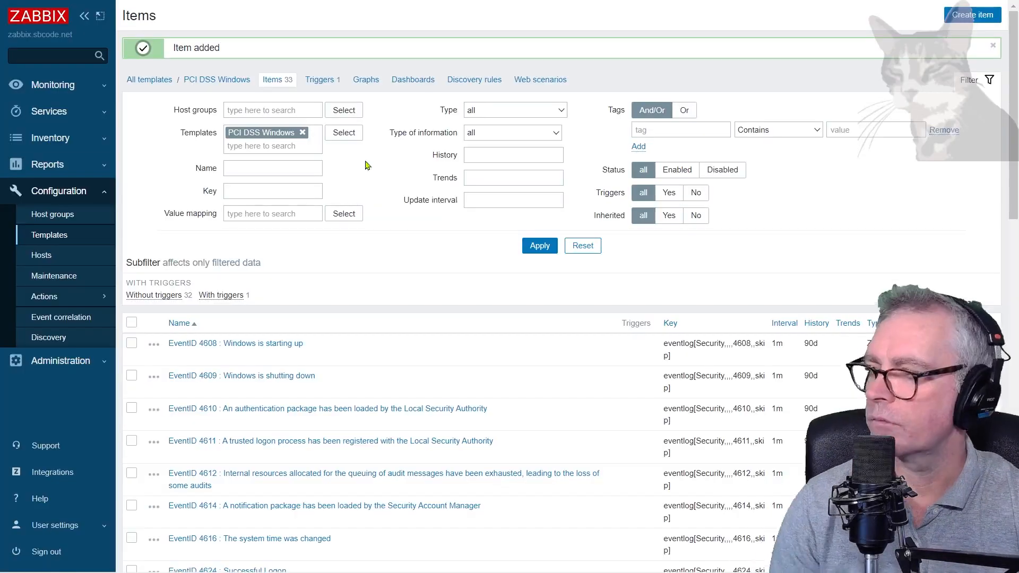
pyautogui.click(48, 85)
pyautogui.click(57, 174)
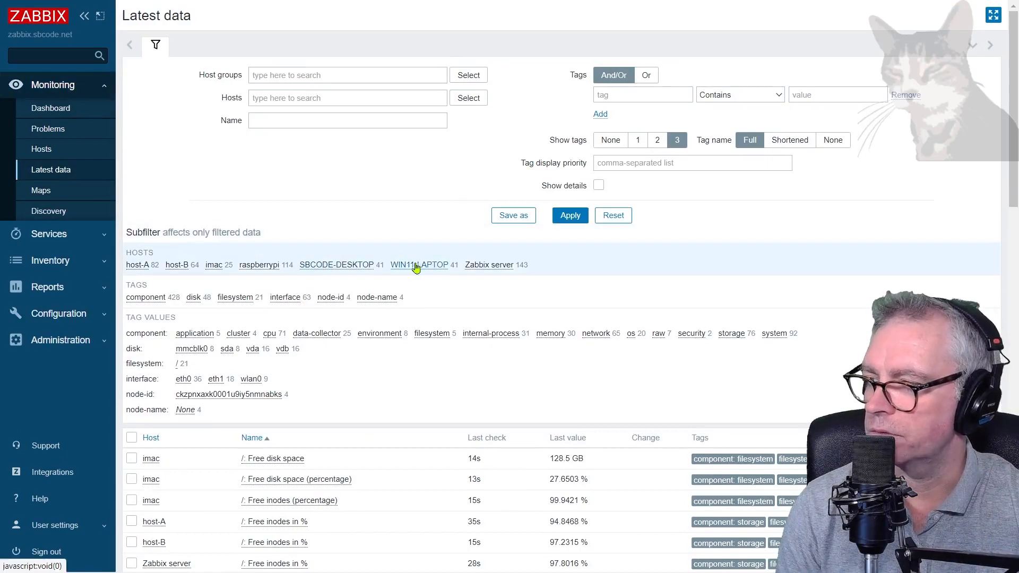
pyautogui.click(419, 266)
# Review the WIN11-LAPTOP item list in the latest data, from EventID 4608 through EventID 6144.
pyautogui.scroll(-3, 312, 335)
pyautogui.scroll(-9, 313, 342)
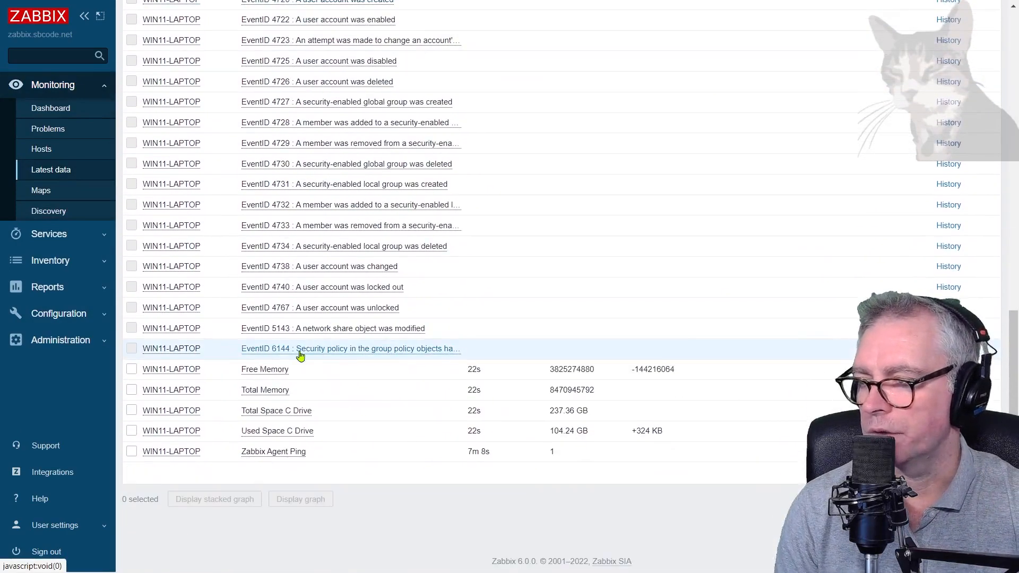
pyautogui.scroll(6, 298, 356)
pyautogui.scroll(5, 498, 361)
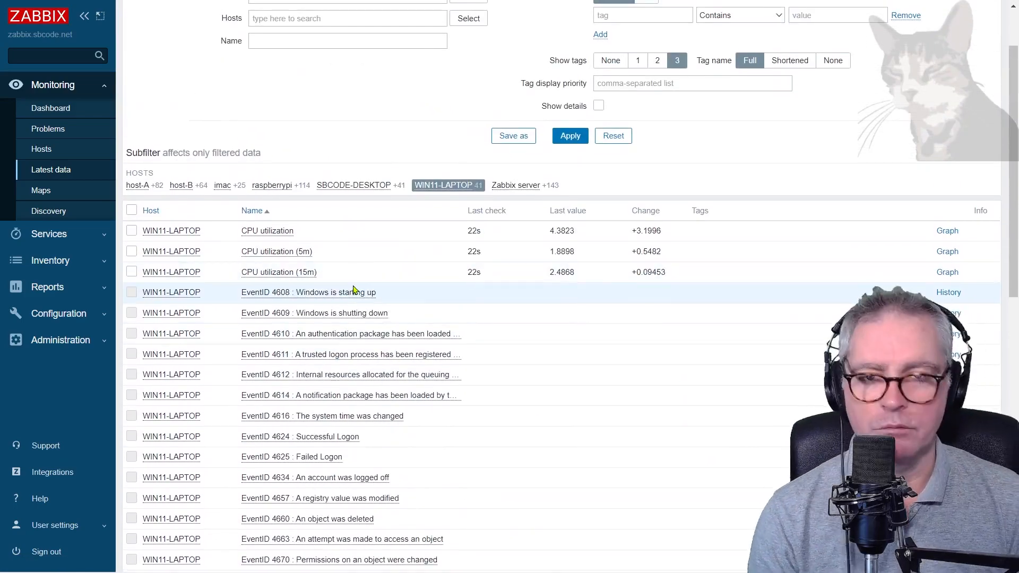
pyautogui.scroll(-6, 589, 353)
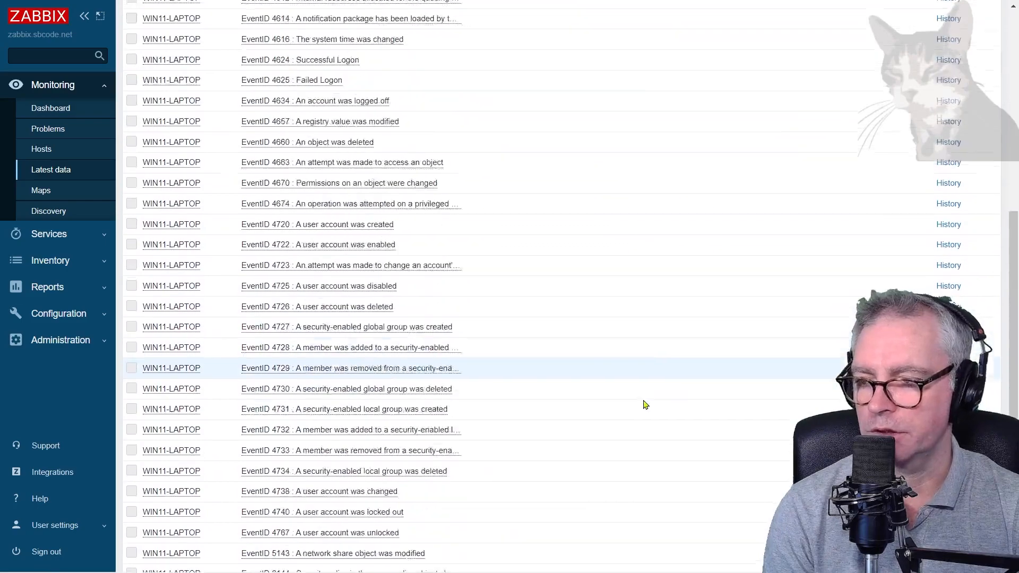
pyautogui.scroll(7, 632, 455)
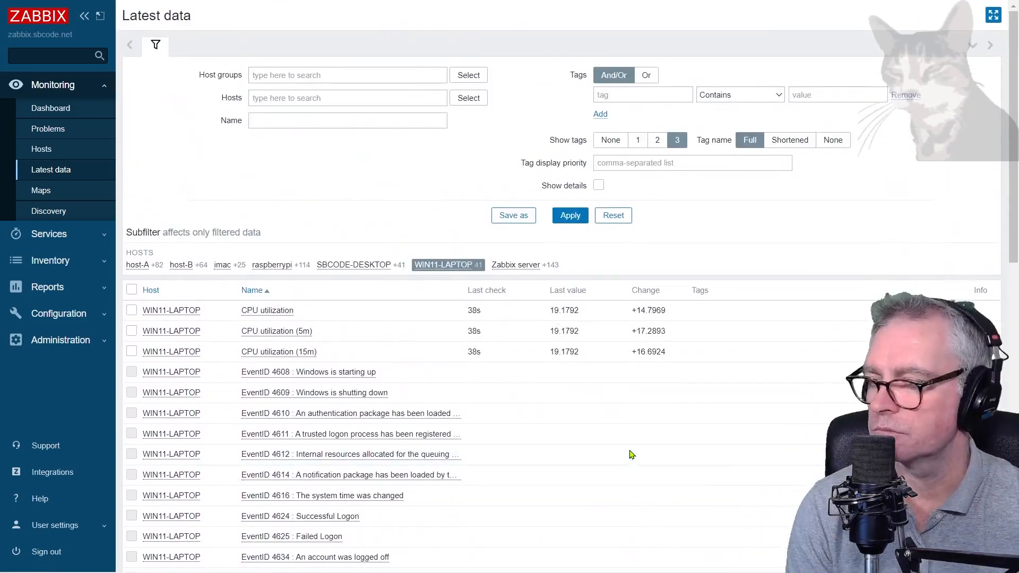
pyautogui.scroll(-6, 527, 359)
pyautogui.scroll(3, 525, 359)
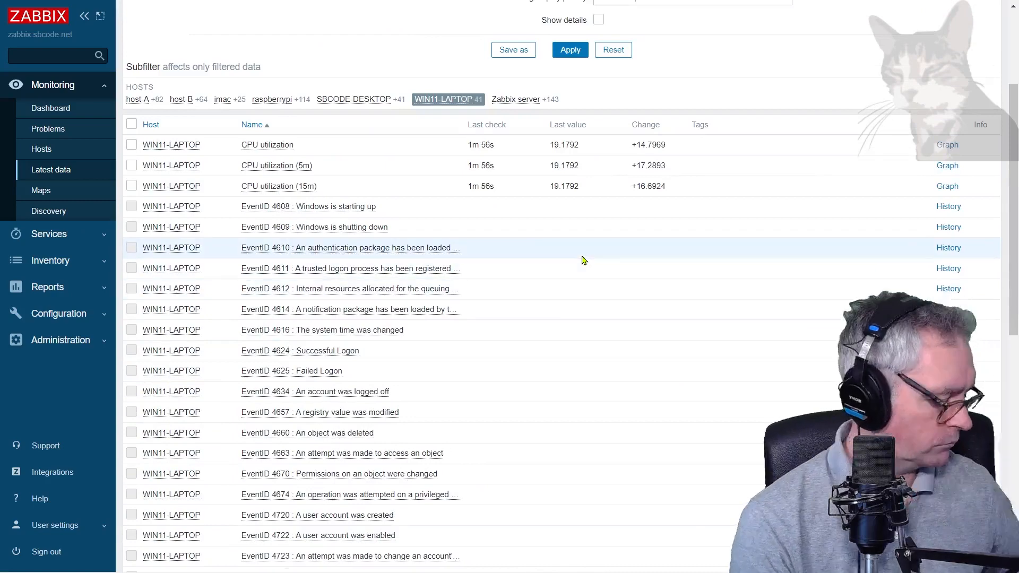
# Reapply the WIN11-LAPTOP host subfilter and check which event items have a last check and last value.
pyautogui.click(456, 101)
pyautogui.click(457, 101)
pyautogui.scroll(-2, 531, 297)
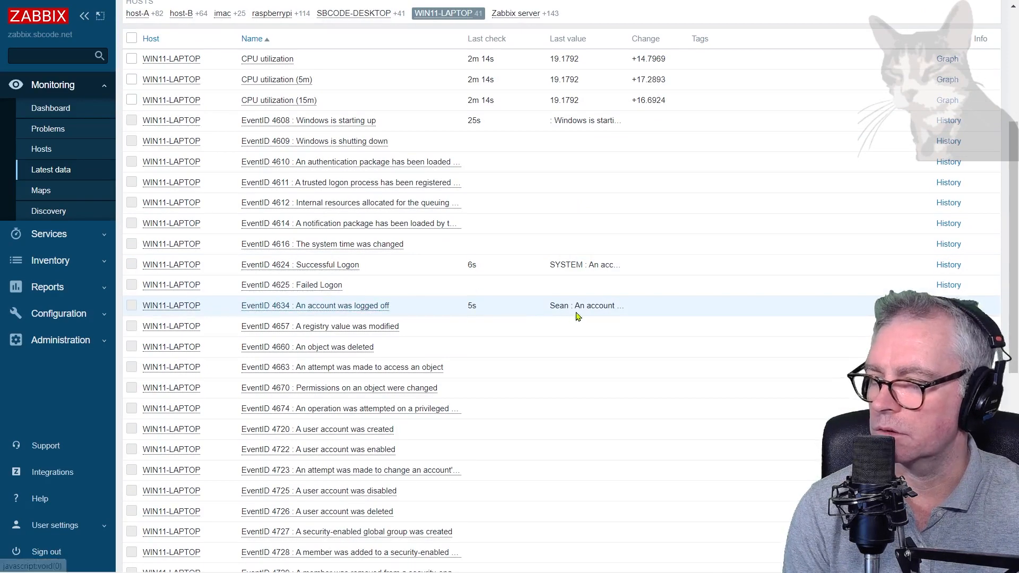
pyautogui.scroll(-8, 584, 312)
pyautogui.scroll(8, 584, 312)
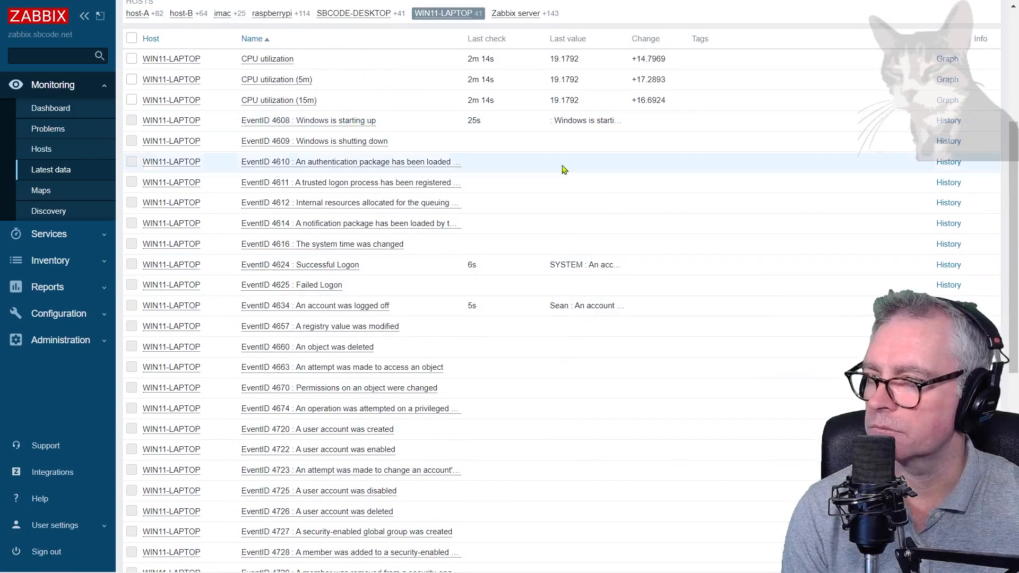
pyautogui.scroll(-2, 586, 299)
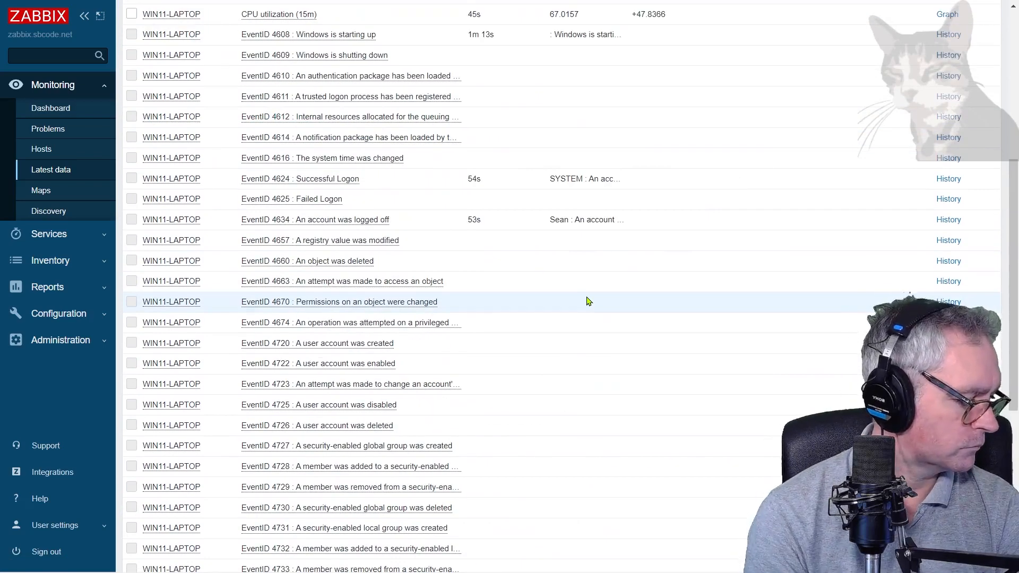
pyautogui.scroll(3, 589, 301)
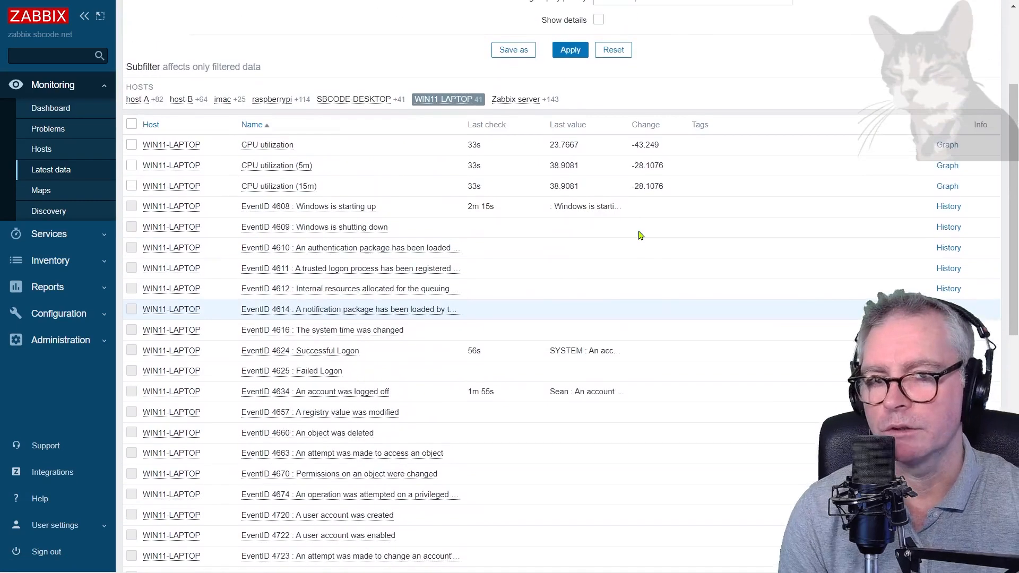
# Reapply the latest data filter for WIN11-LAPTOP and check the last values of the user account items EventID 4720 and 4722.
pyautogui.click(573, 49)
pyautogui.click(426, 101)
pyautogui.scroll(-6, 580, 215)
pyautogui.scroll(5, 585, 217)
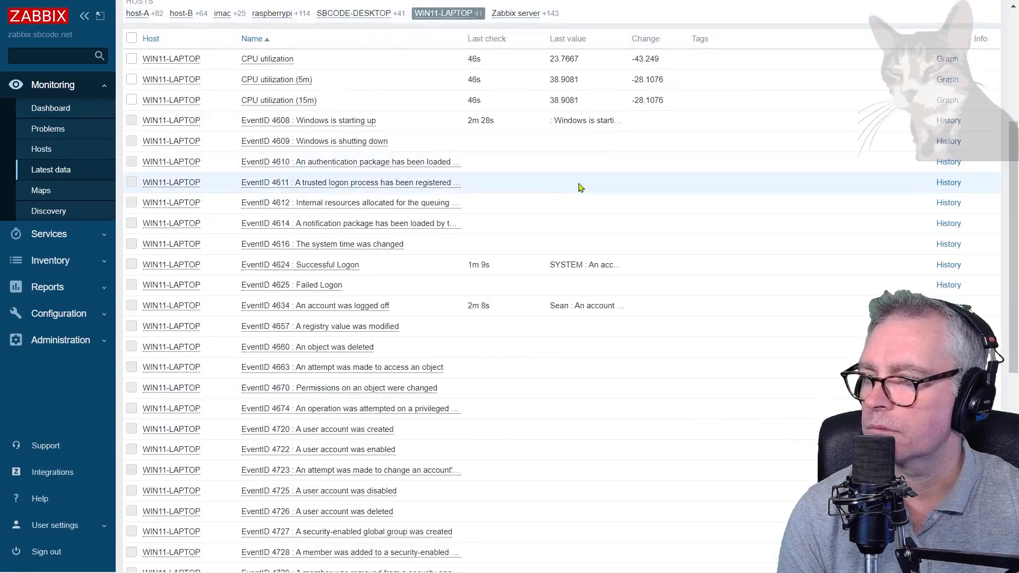
pyautogui.scroll(-3, 587, 221)
pyautogui.scroll(5, 587, 221)
pyautogui.scroll(-2, 518, 146)
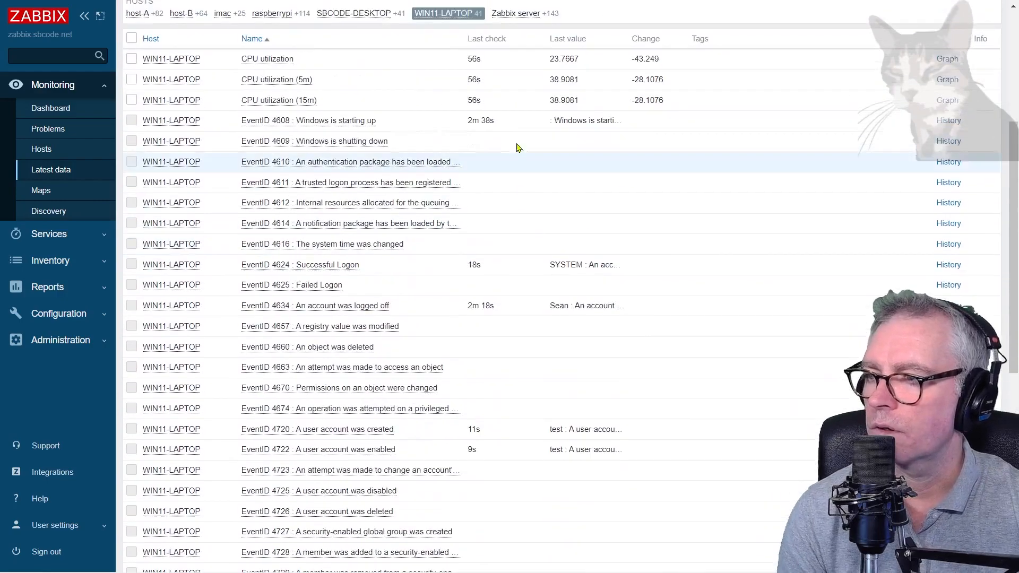
pyautogui.scroll(-1, 563, 220)
pyautogui.scroll(-1, 563, 220)
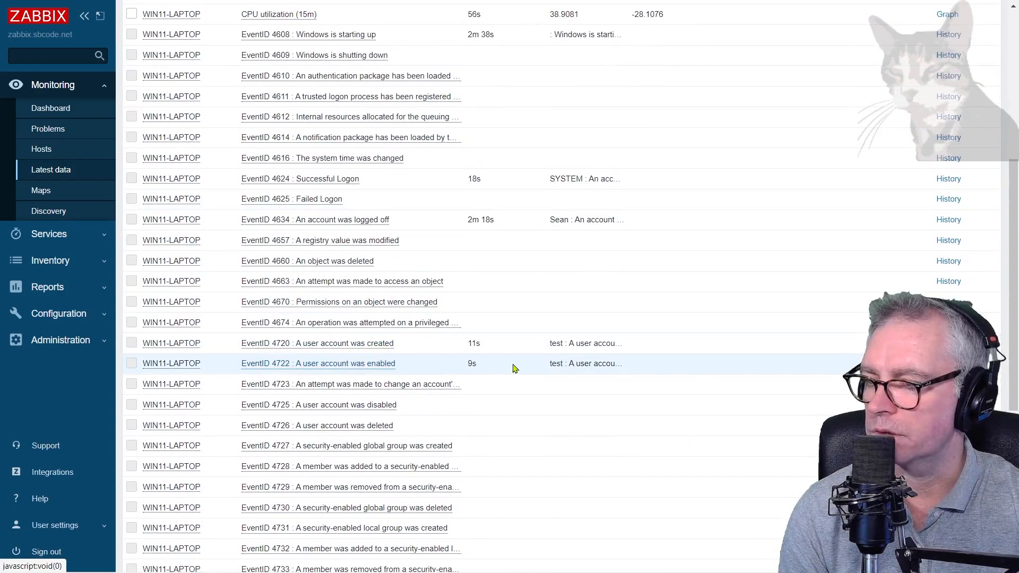
pyautogui.scroll(-2, 547, 335)
pyautogui.scroll(4, 536, 287)
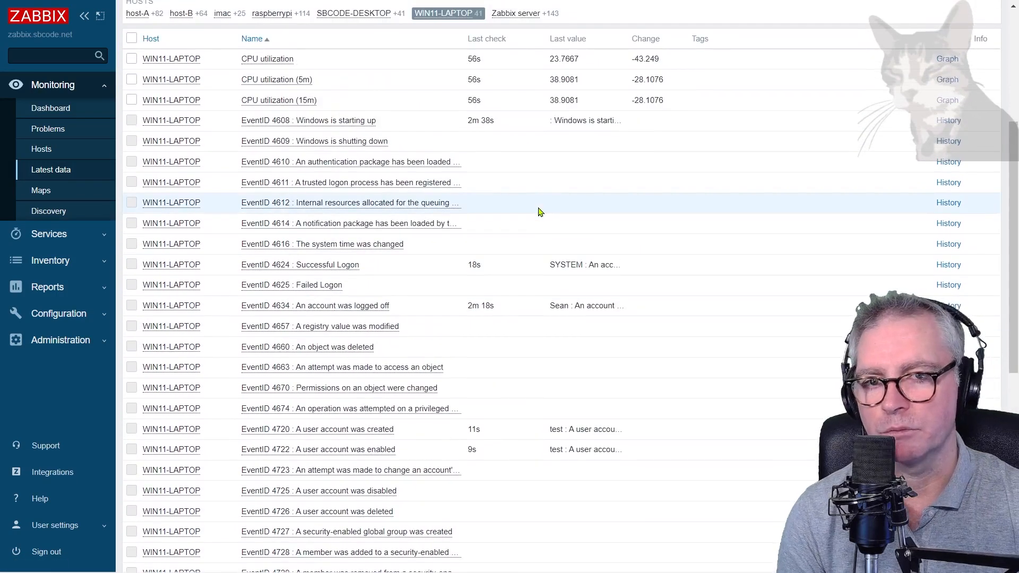